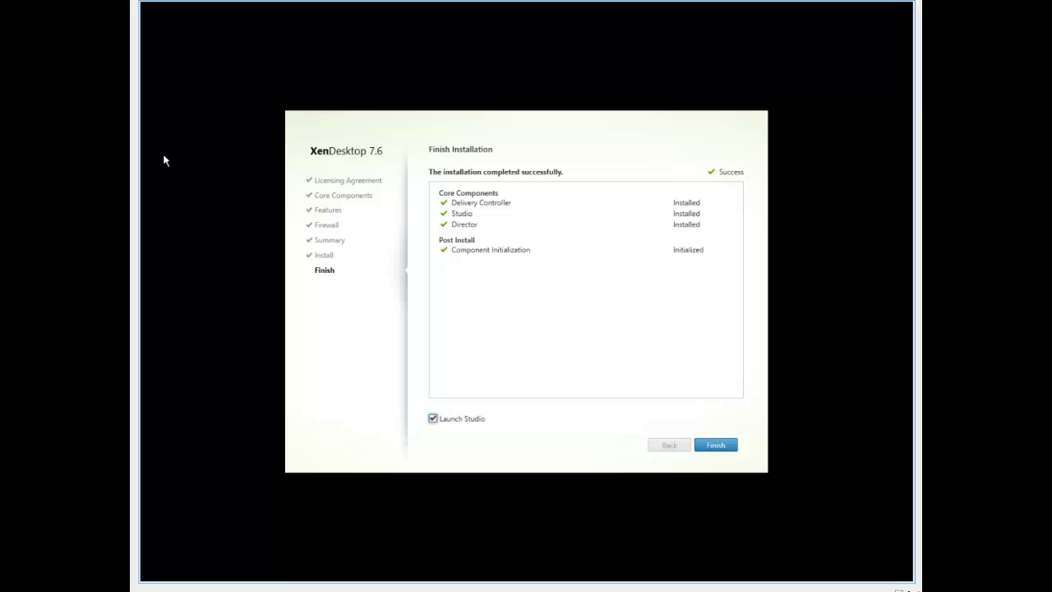
- Uncheck Launch Studio on the XenDesktop 7.6 Finish Installation page
left_click(450, 421)
- Close the finished XenDesktop installer and Server Manager
left_click(713, 445)
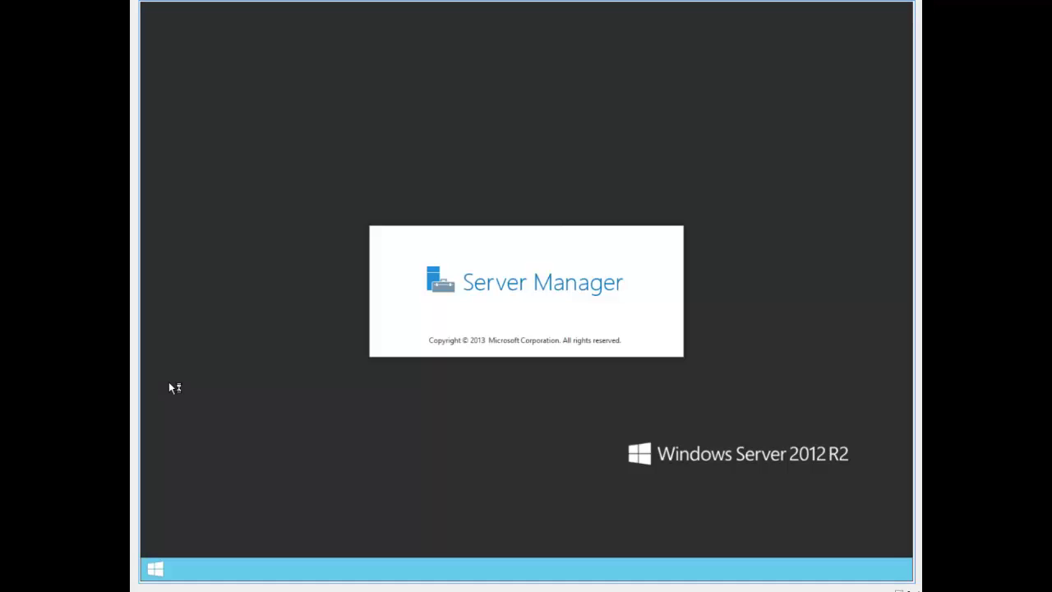
key("ctrl+Return")
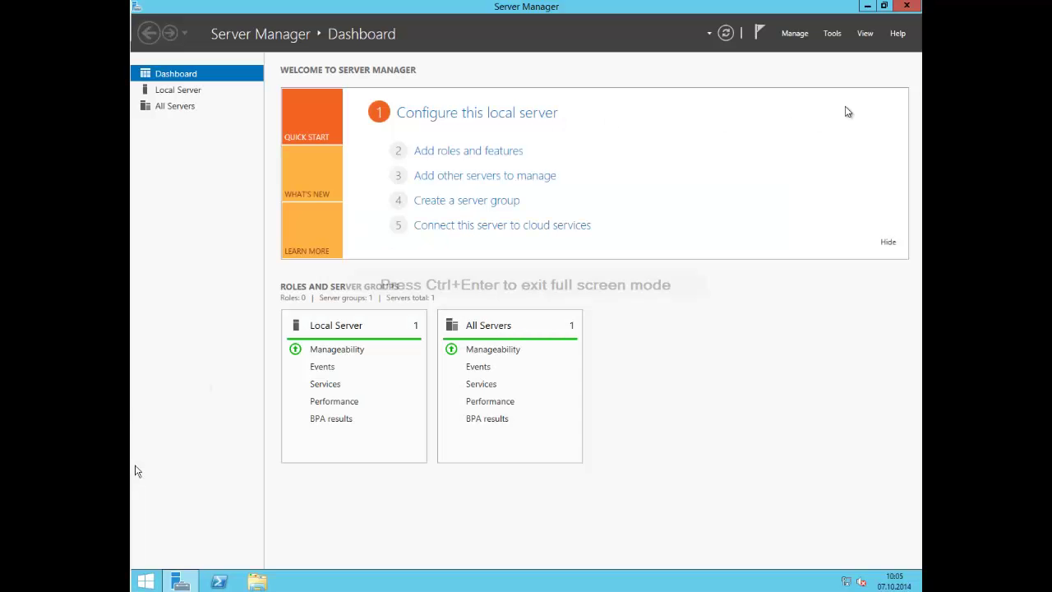
left_click(904, 6)
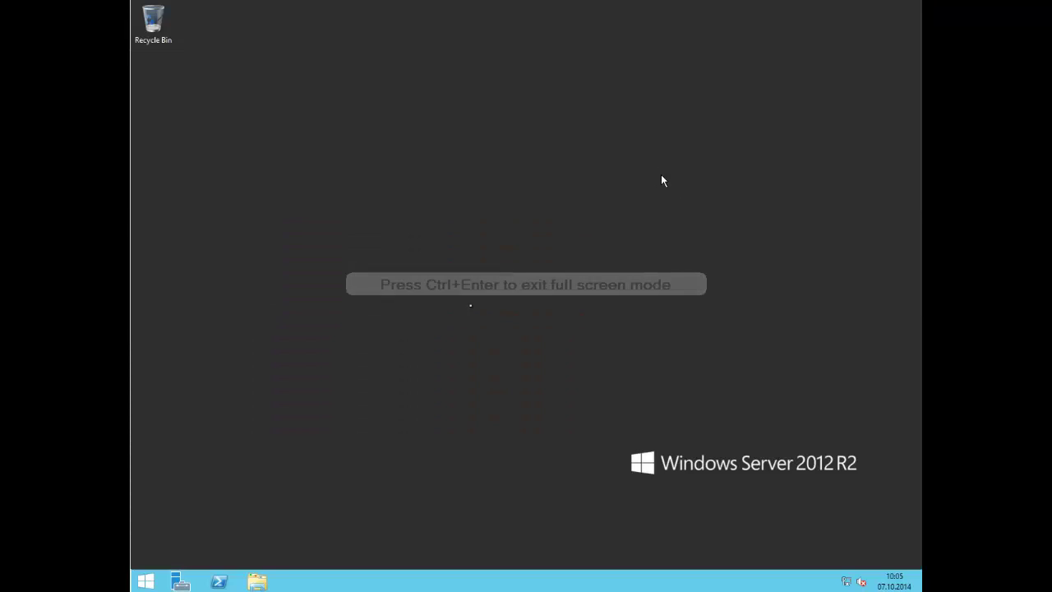
- Launch Citrix Studio from the Start screen and choose to deliver applications and desktops
left_click(146, 581)
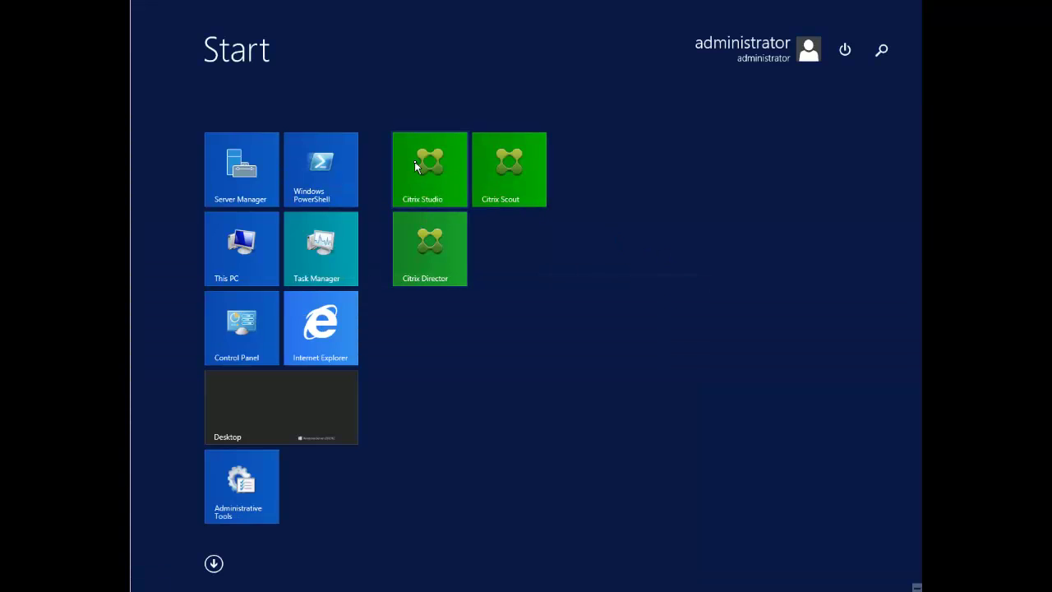
left_click(415, 167)
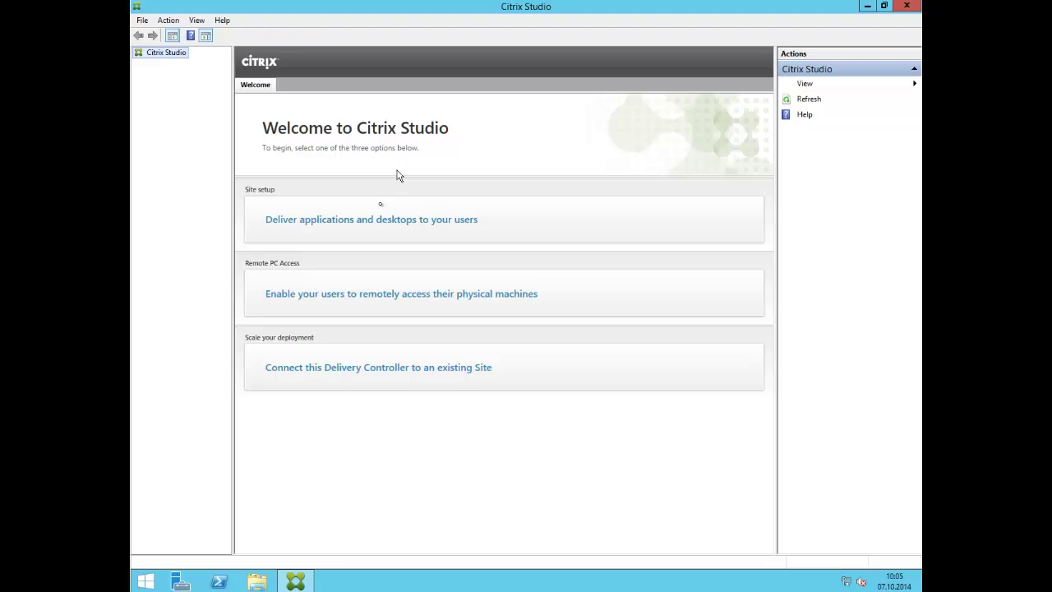
left_click(374, 226)
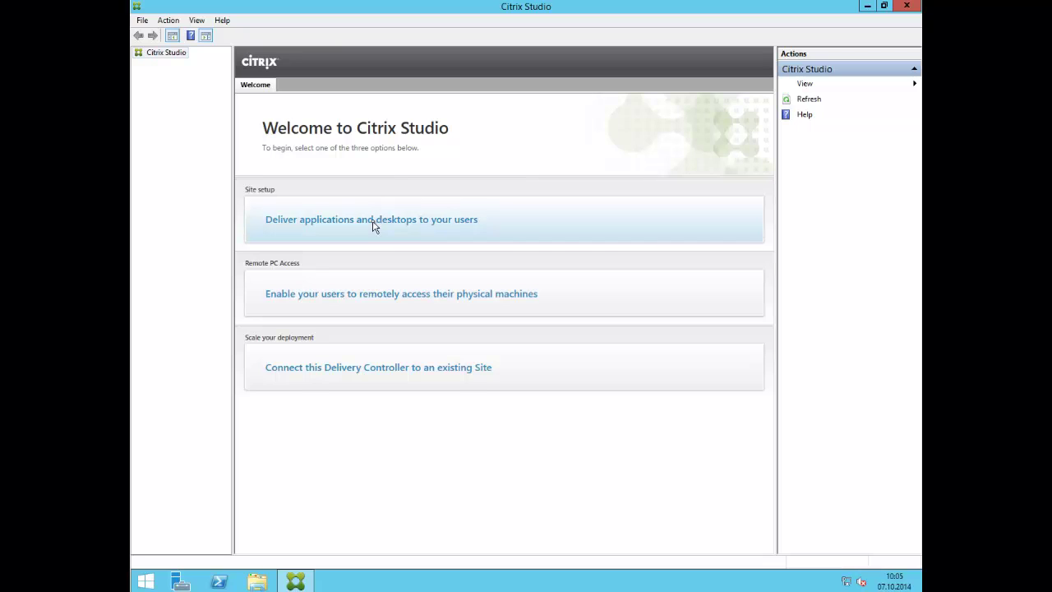
- Start a new site setup named ErvikTestLab
left_click(374, 226)
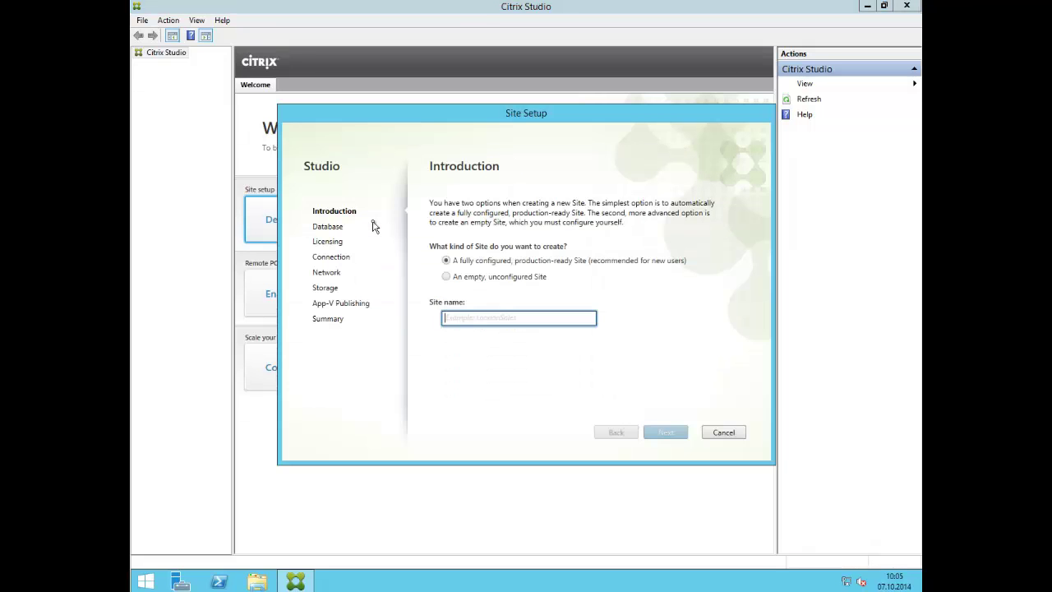
type("ErvikTest")
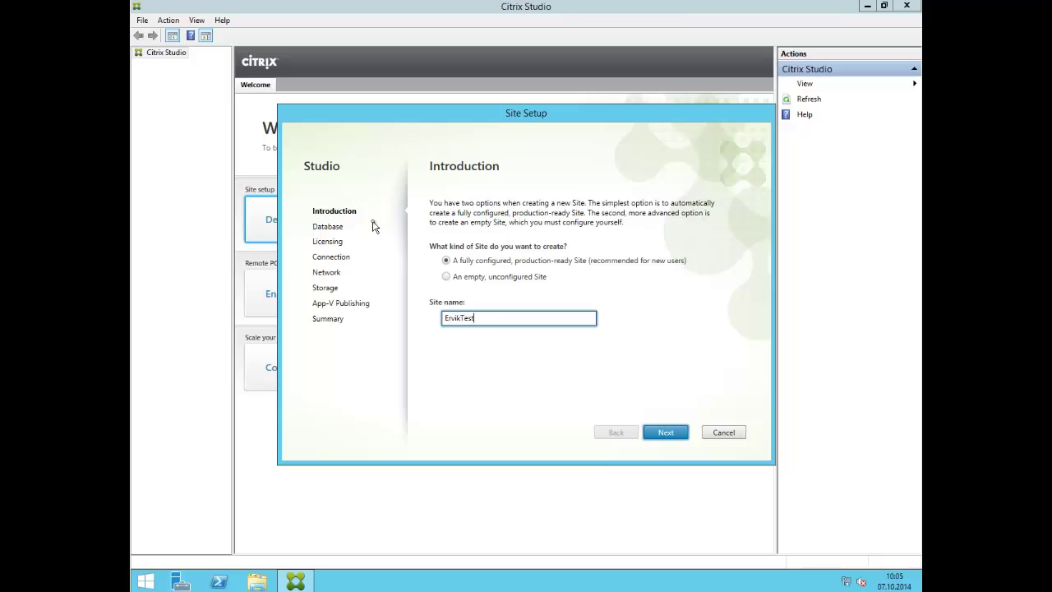
type("Lab")
left_click(662, 433)
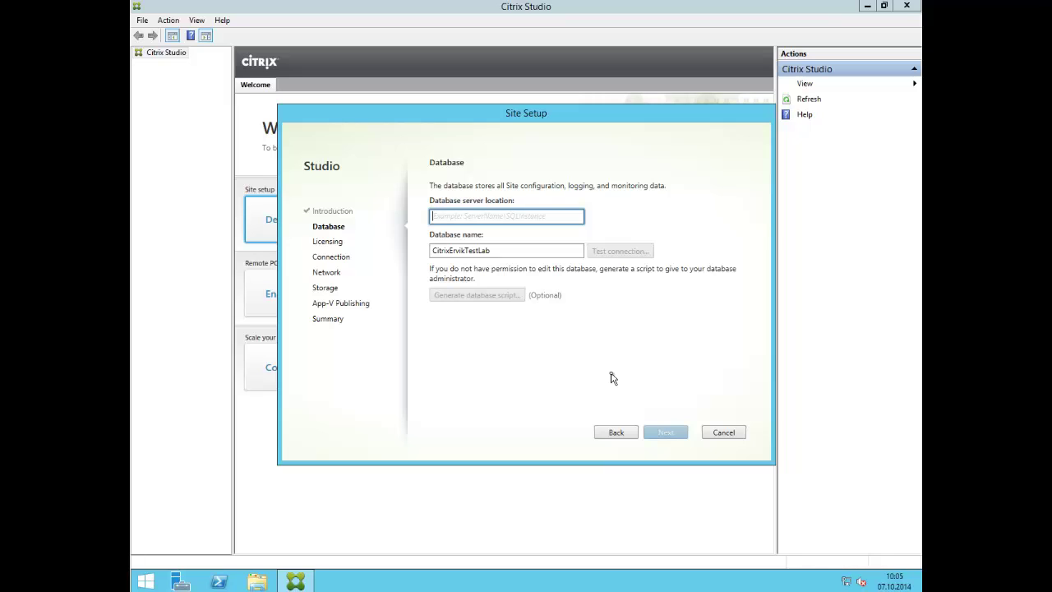
- Use database server edgesight01, test the connection successfully, and continue to licensing
type("edgesight+1")
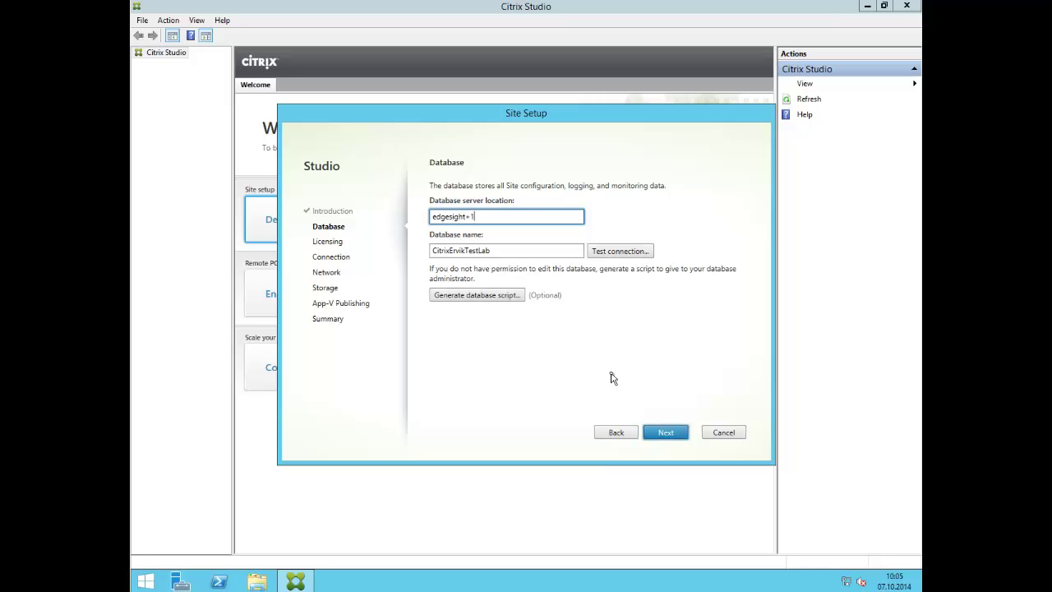
key("BackSpace")
key("BackSpace")
type("01\\")
left_click(620, 257)
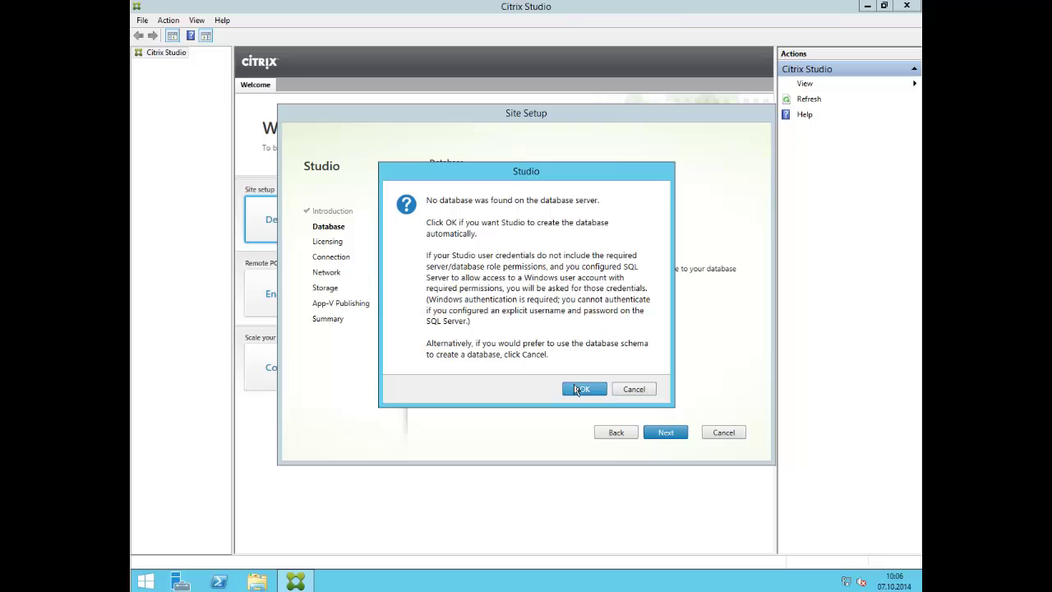
left_click(579, 391)
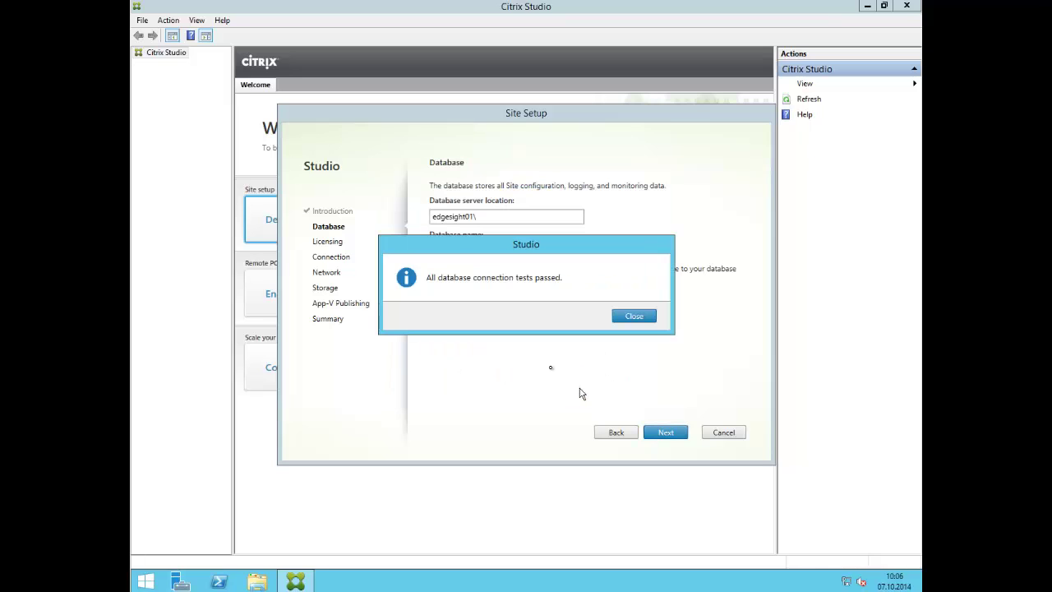
left_click(632, 316)
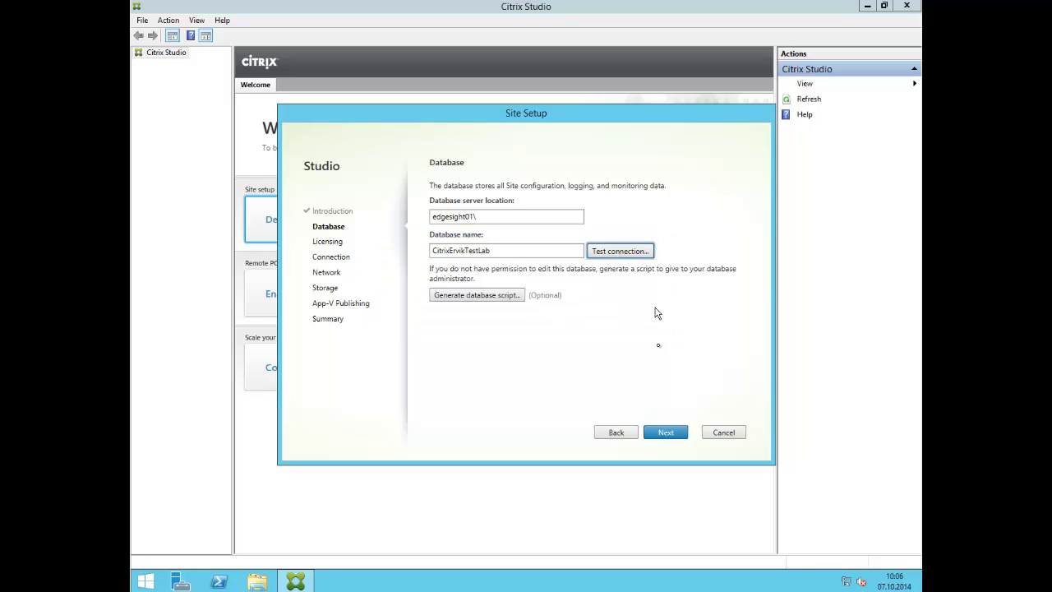
left_click(666, 436)
left_click(661, 431)
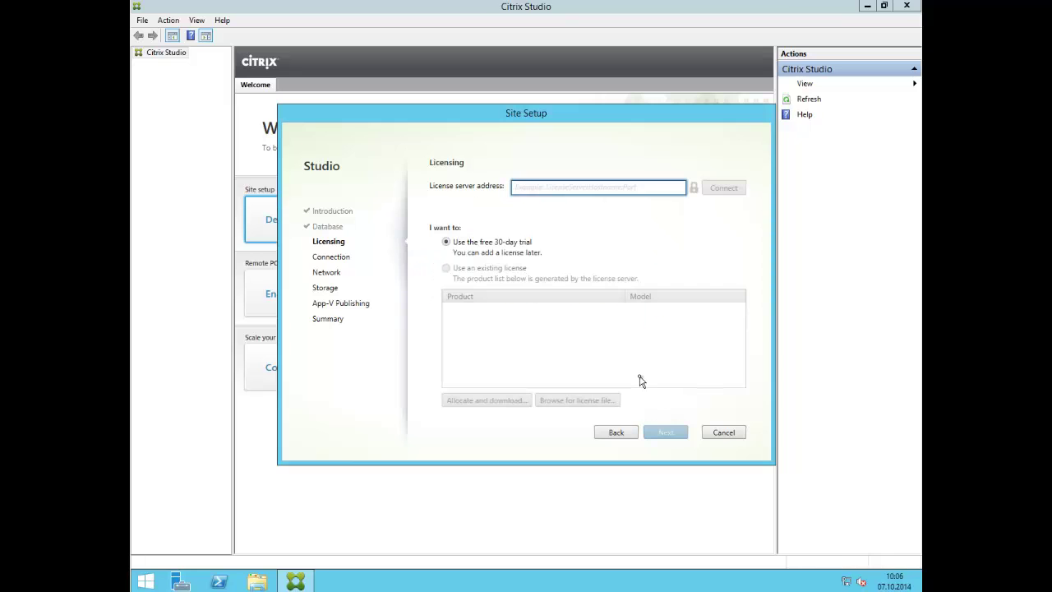
- License the site from dc.citrixdemo.local, trusting its certificate, and continue to connection settings
type("dc.citrix")
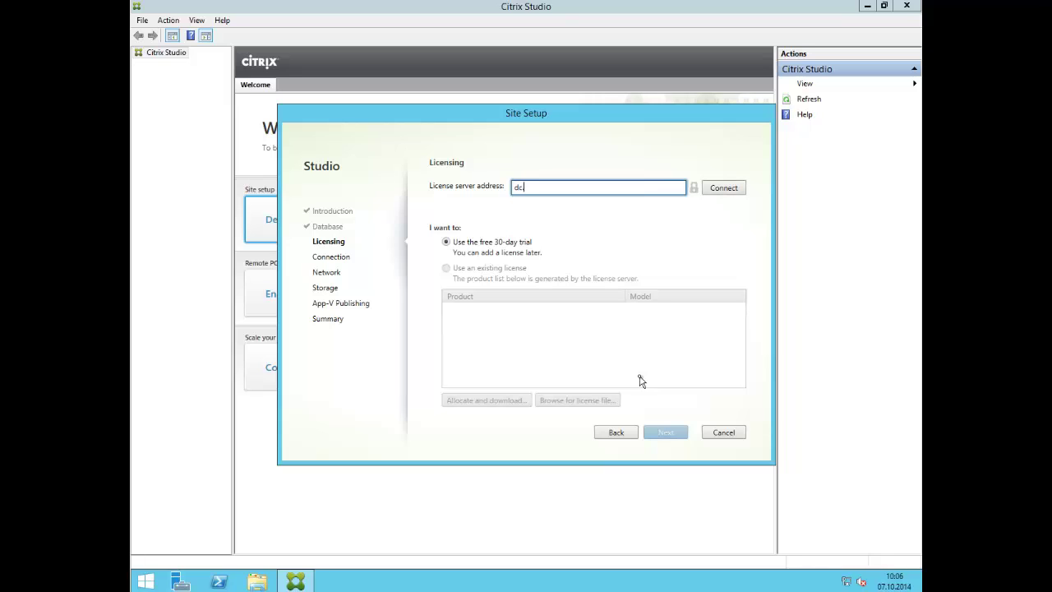
key("BackSpace")
key("BackSpace")
key("BackSpace")
key("BackSpace")
key("BackSpace")
type("itrixdemo.local")
left_click(715, 187)
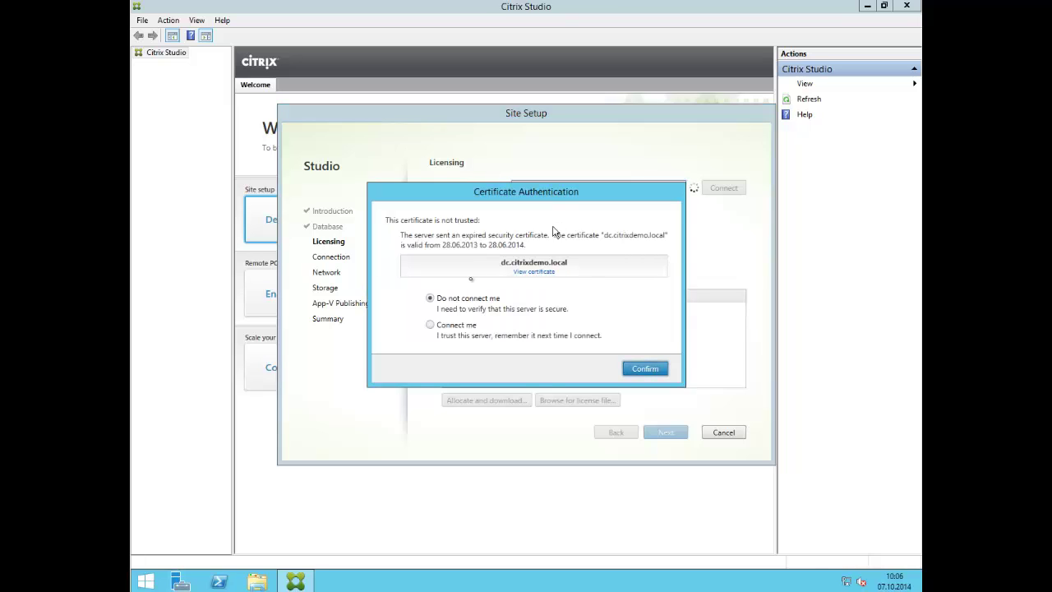
left_click(459, 329)
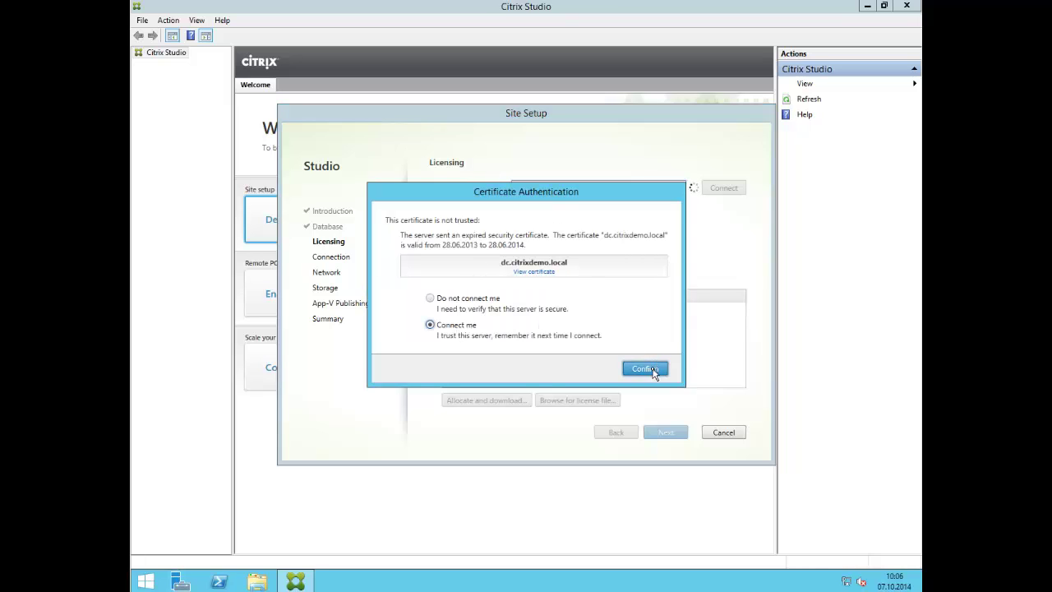
left_click(654, 370)
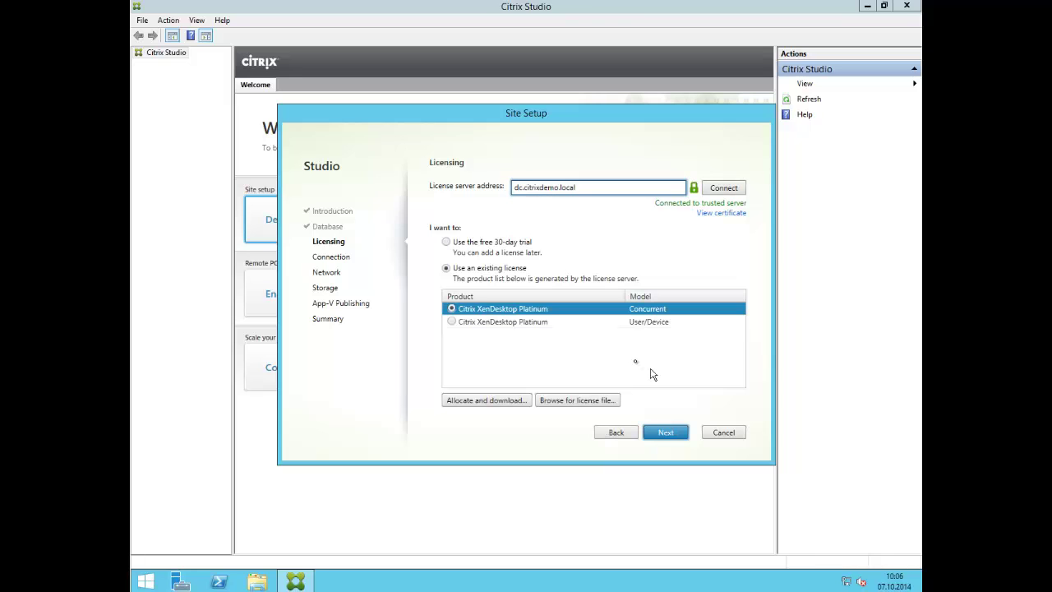
left_click(666, 433)
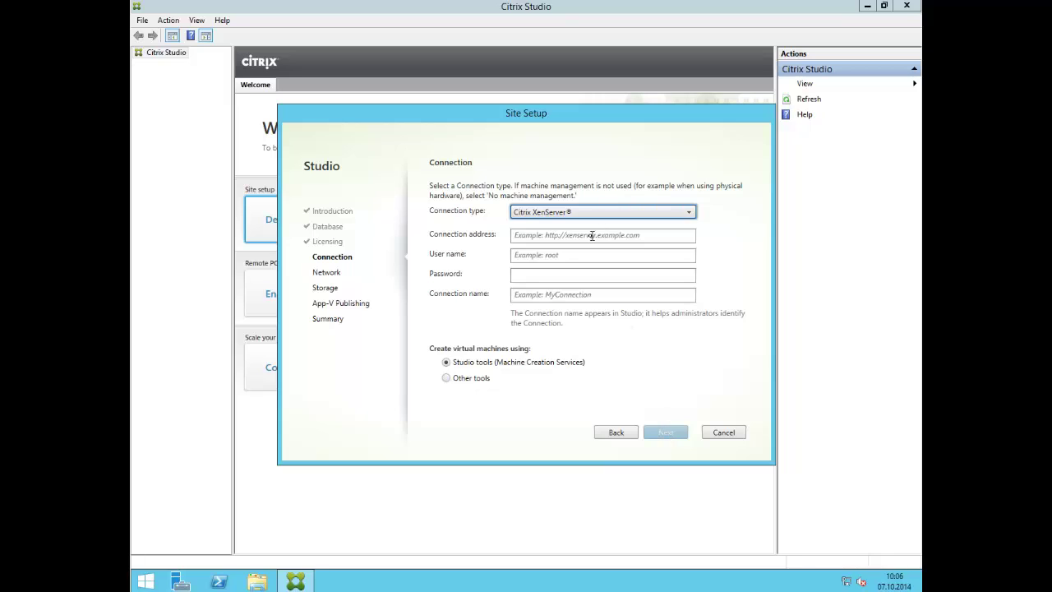
left_click(590, 235)
type("http://10")
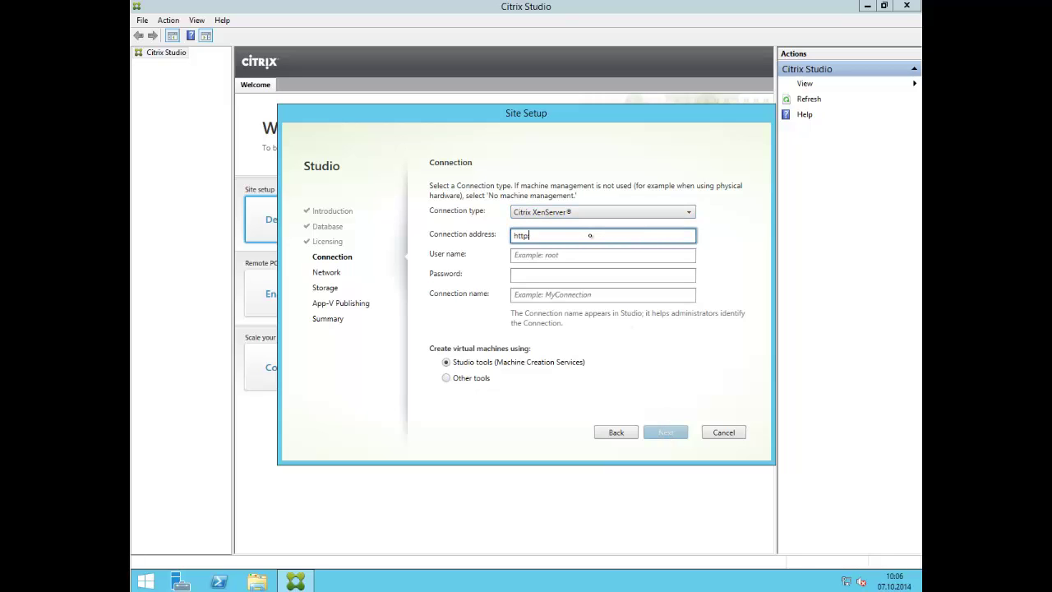
type(".47.30.10")
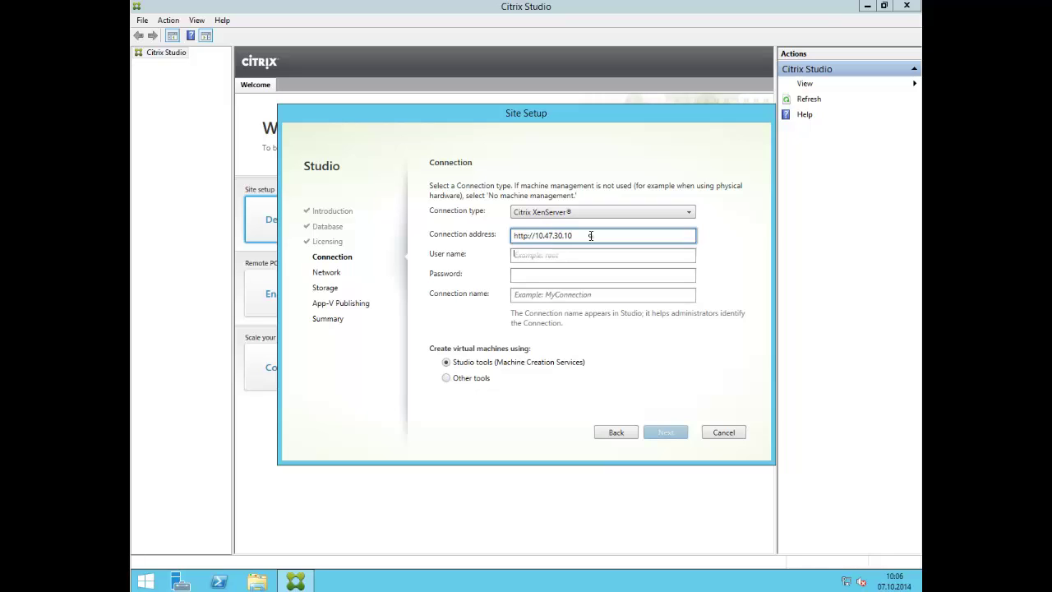
key("Tab")
type("root")
key("Tab")
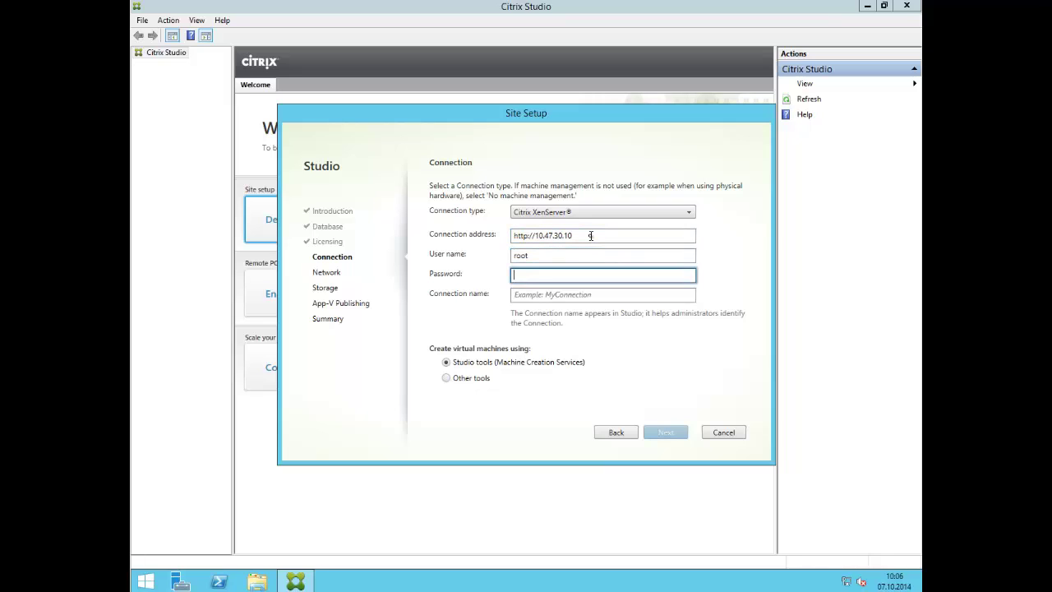
type("Citrix123")
key("Tab")
type("MyXen")
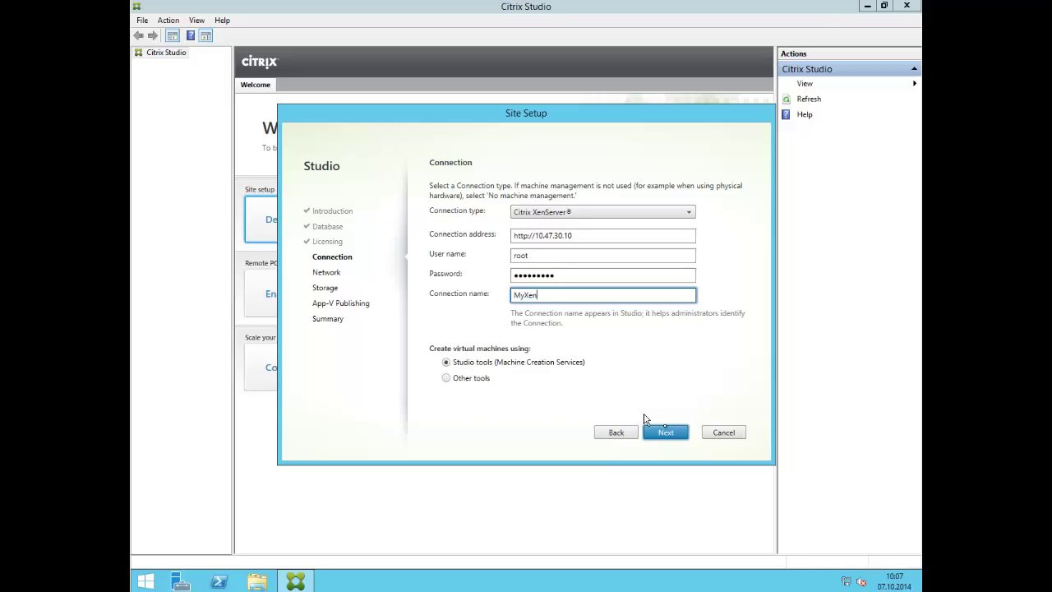
left_click(666, 431)
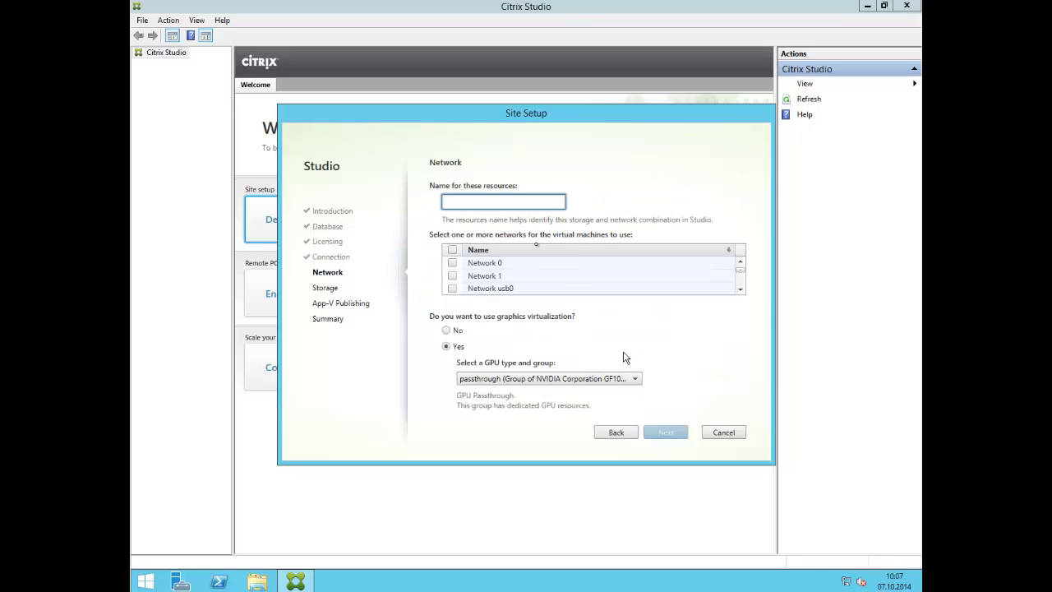
- Name the network MyNet, use Network 0, and keep the passthrough GPU group
type("MyNet")
left_click(452, 263)
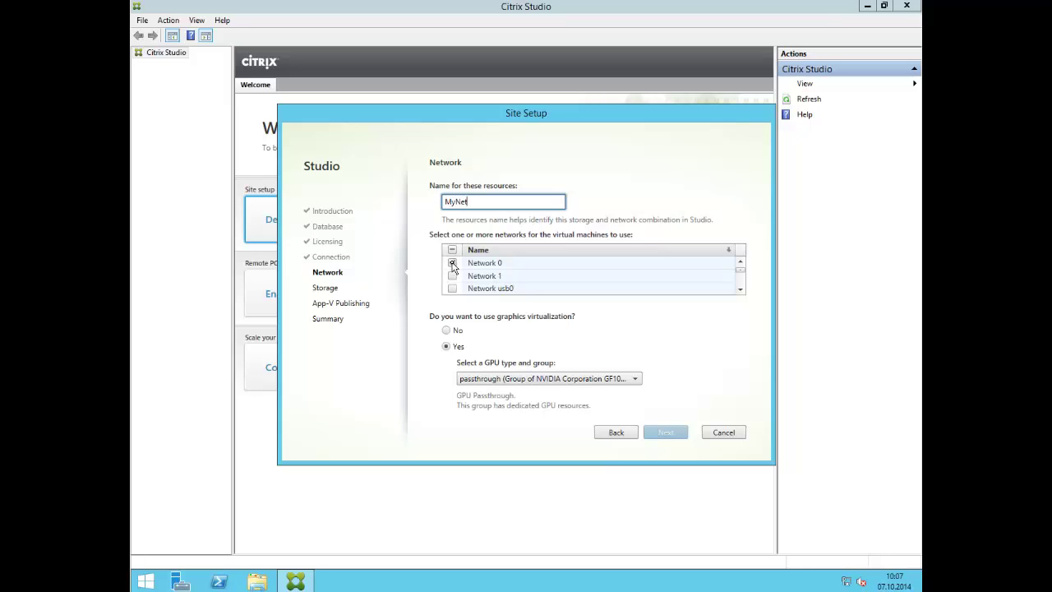
left_click(603, 379)
left_click(608, 379)
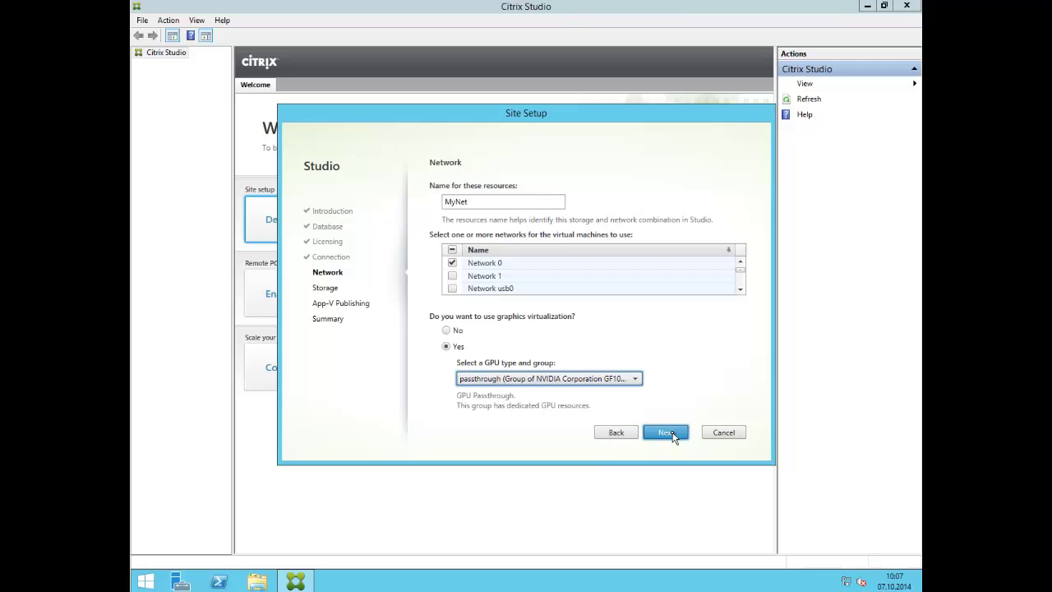
left_click(672, 434)
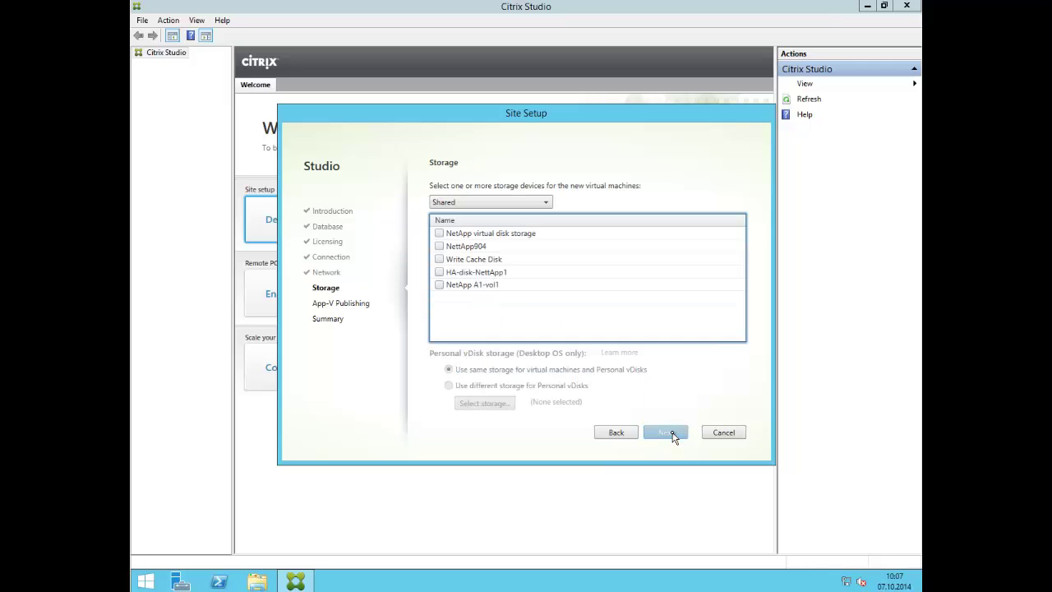
- Select the shared NetApp storages, including NettApp904 and HA-disk-NettApp1, for new machines
left_click(438, 247)
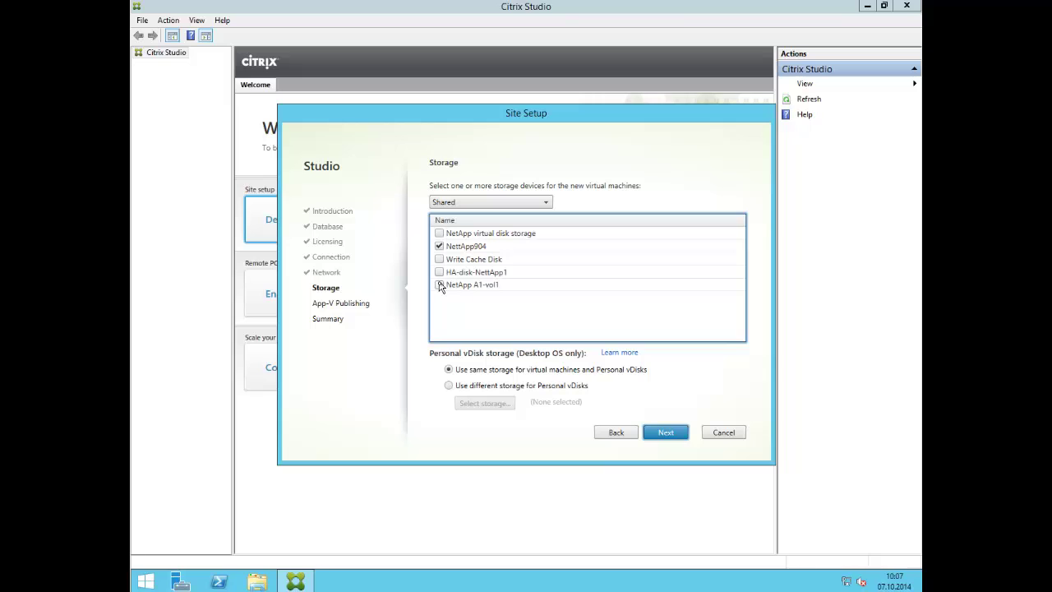
left_click(438, 234)
left_click(441, 271)
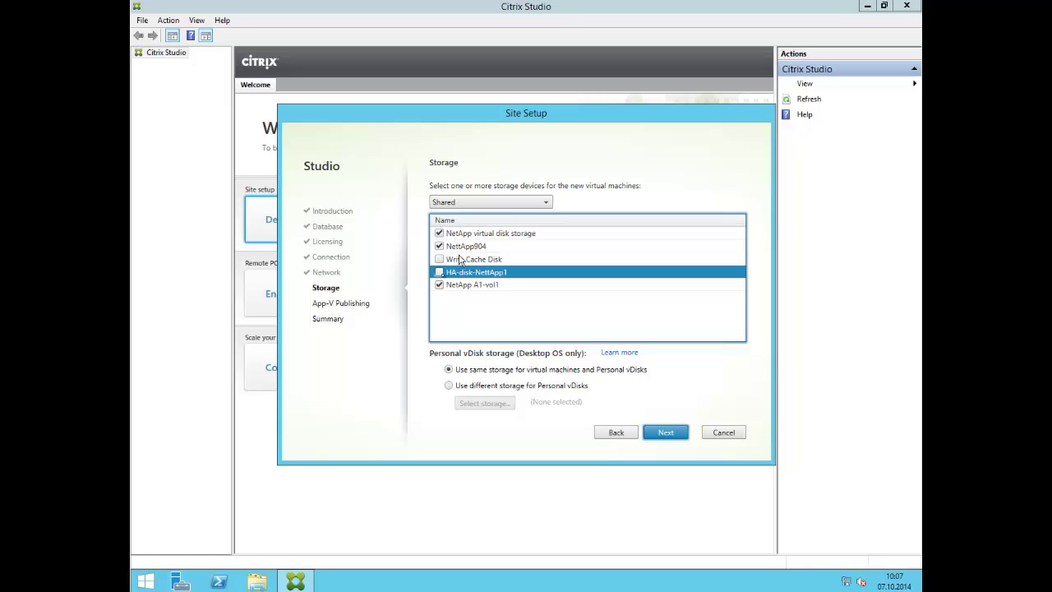
left_click(440, 272)
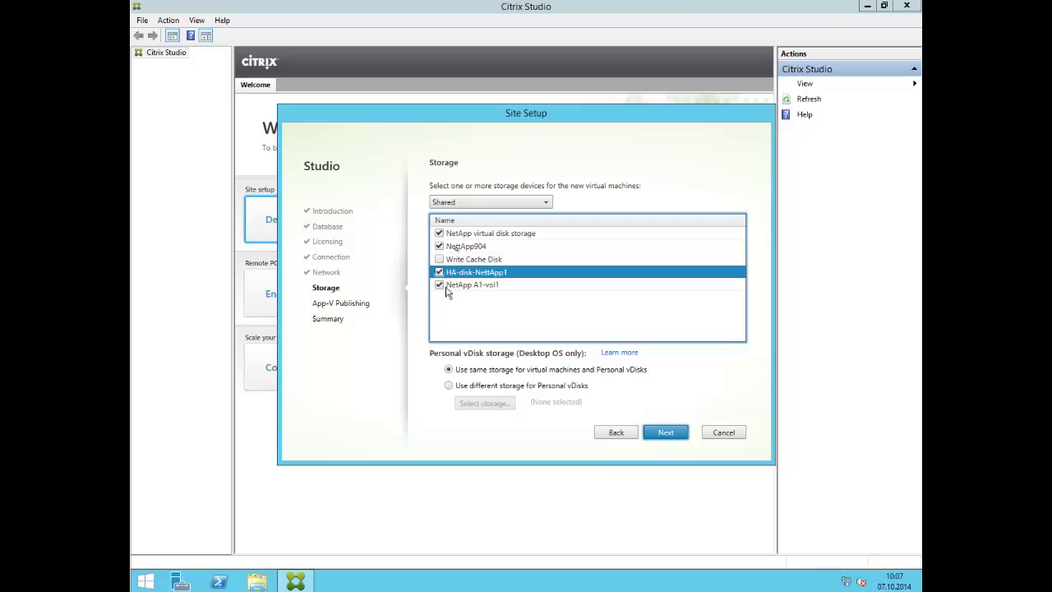
left_click(493, 206)
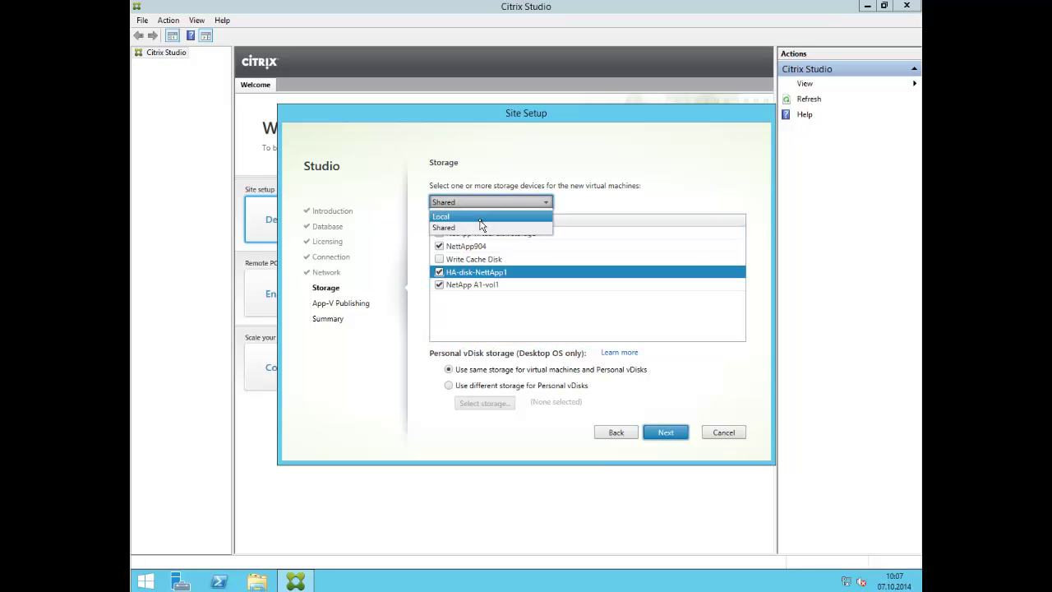
left_click(485, 212)
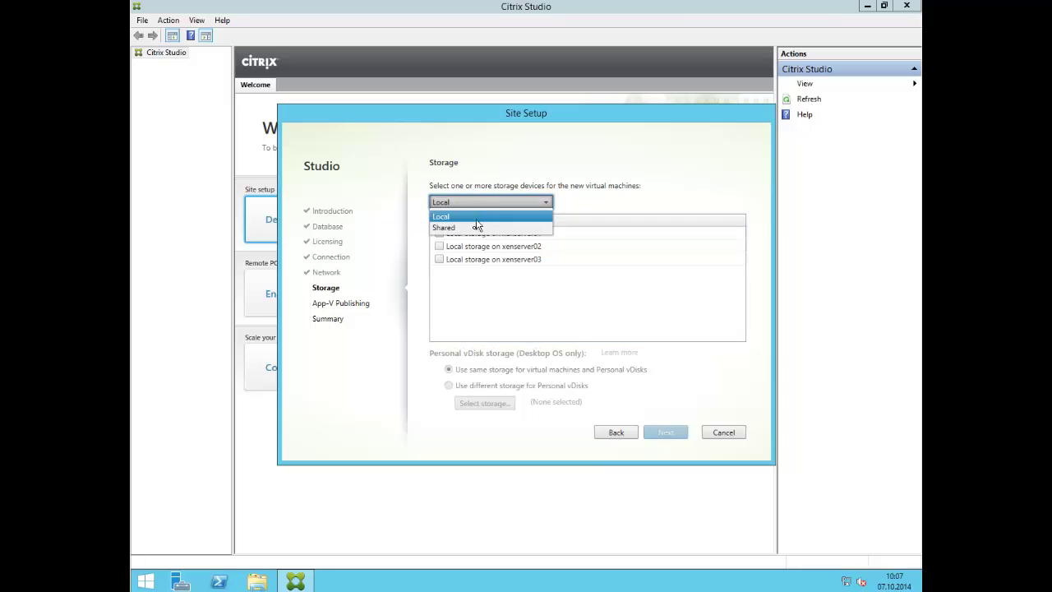
left_click(477, 228)
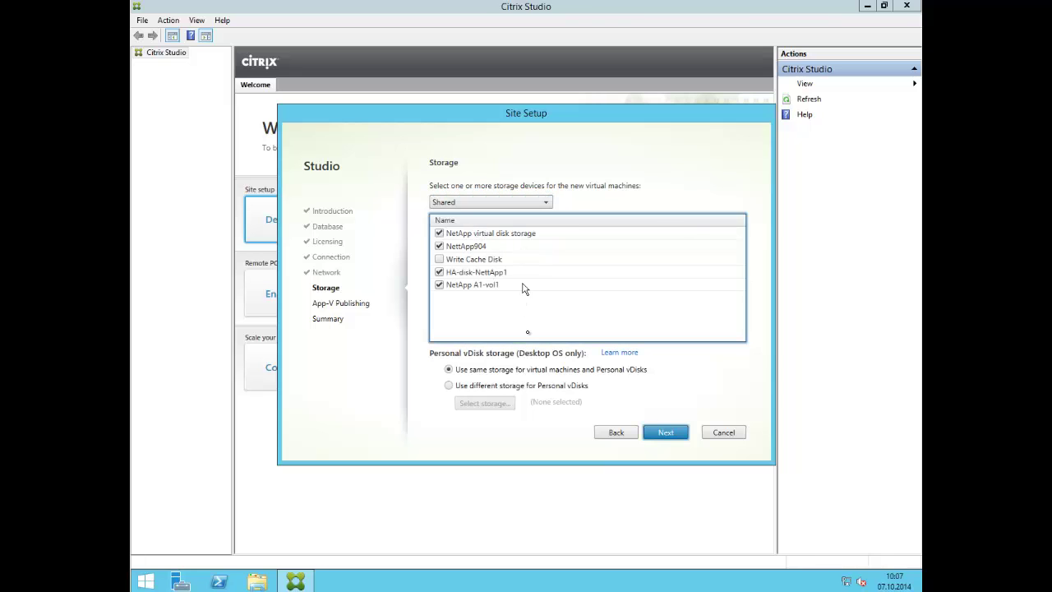
left_click(664, 433)
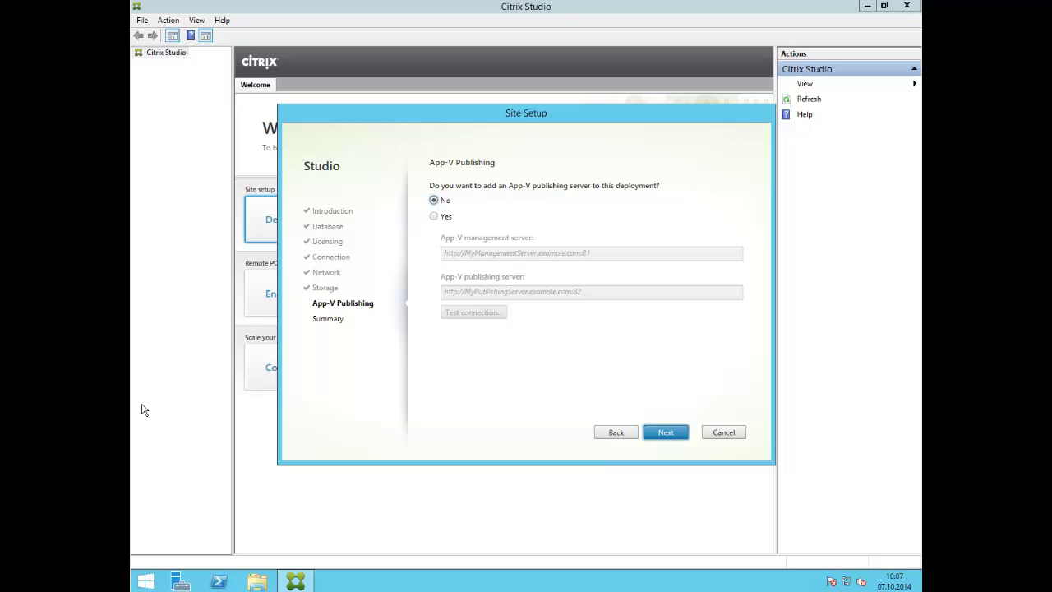
left_click(434, 217)
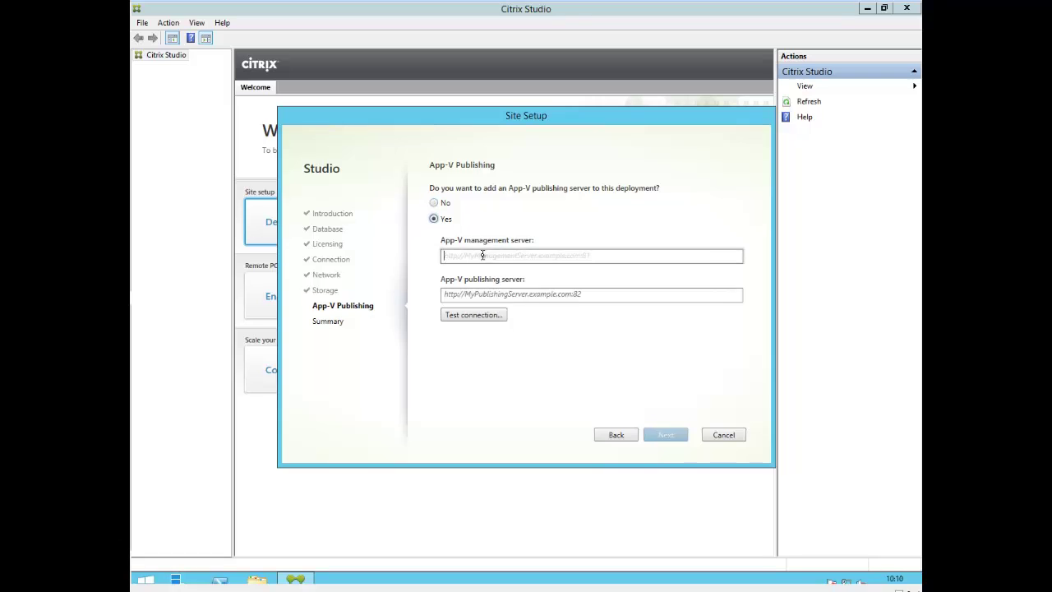
left_click(483, 255)
type("http:/")
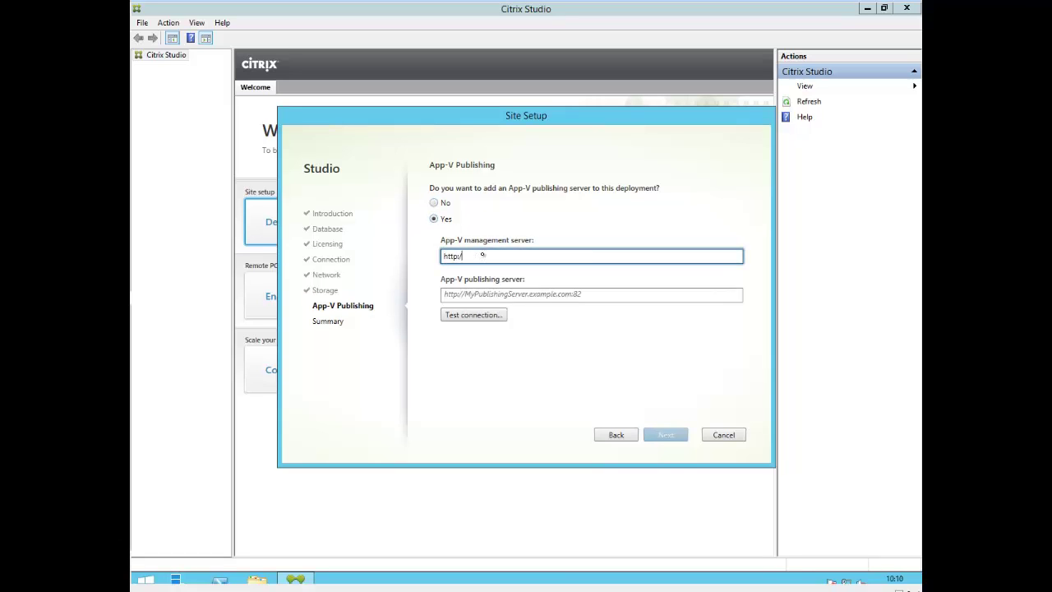
type("/appv01.citrixdemo.local")
key("Tab")
type("h")
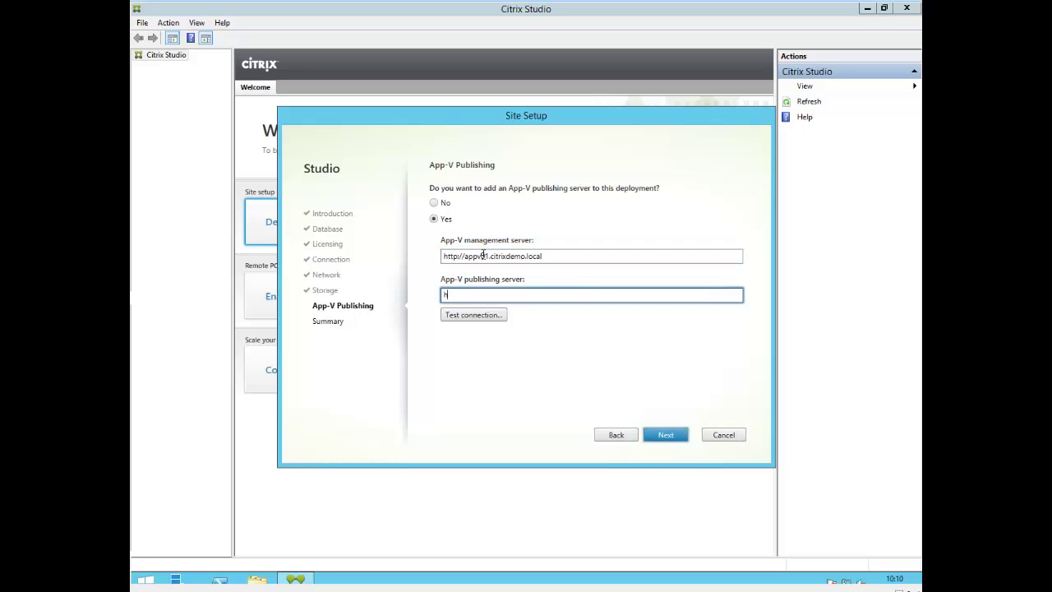
type("ttp://appv01.c")
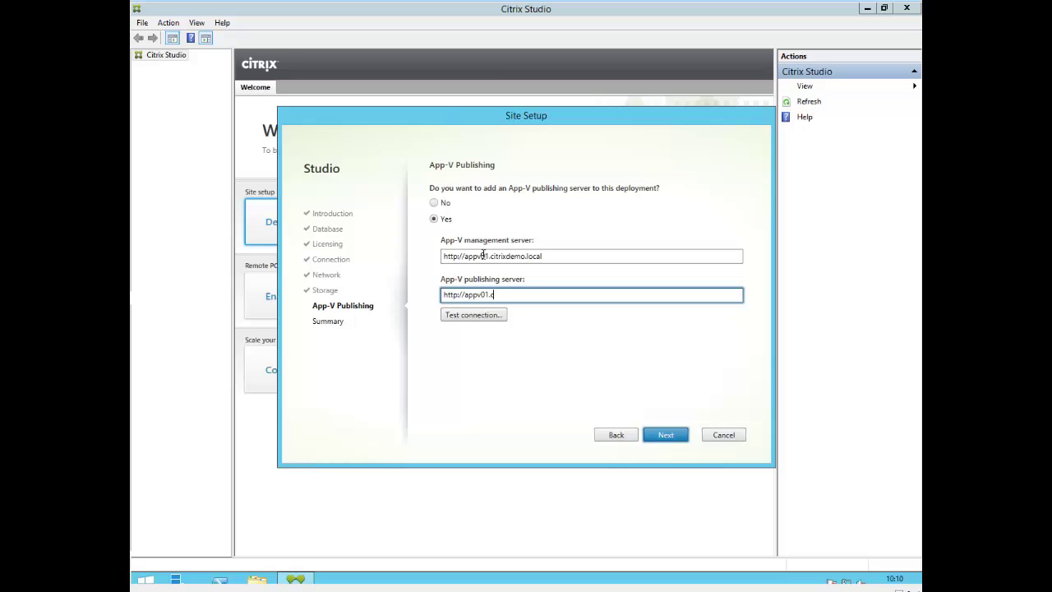
type("itrixdemo.local:8081")
left_click(469, 317)
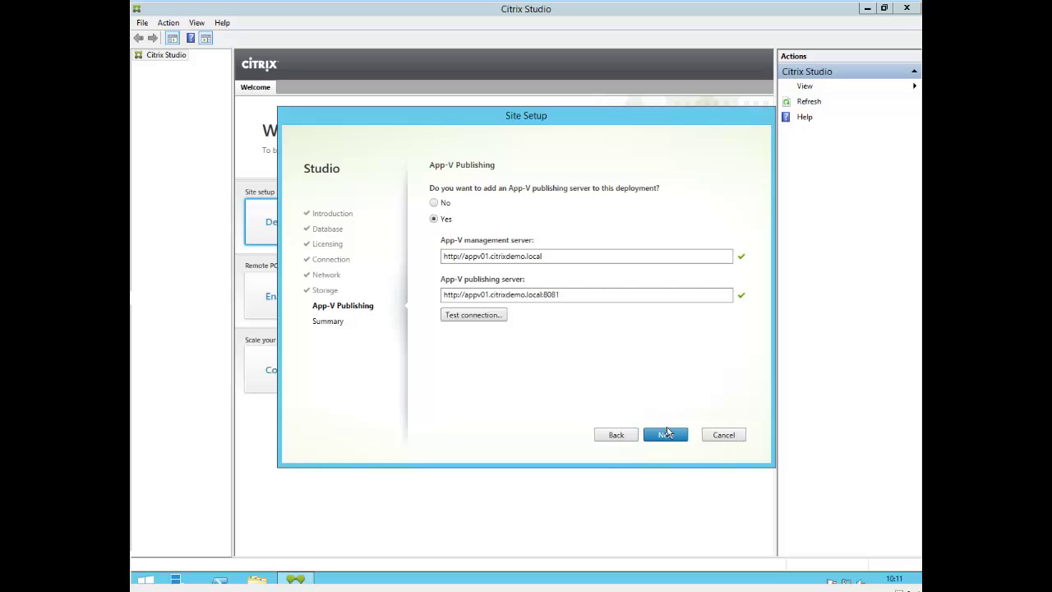
left_click(667, 438)
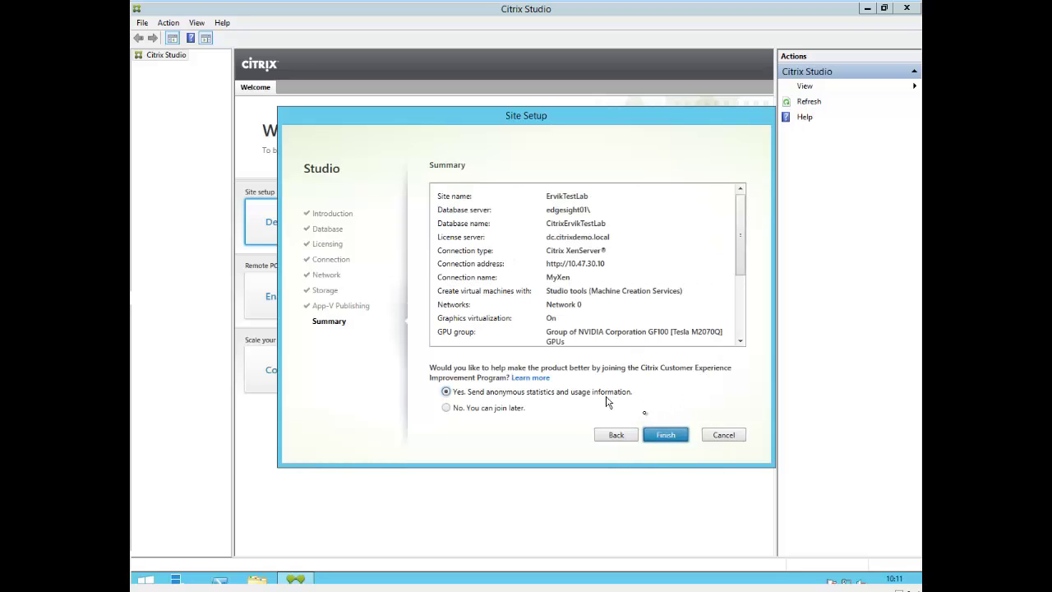
- Finish the Summary page with CEIP unchanged to begin creating the site and database
left_click(666, 440)
left_click(665, 436)
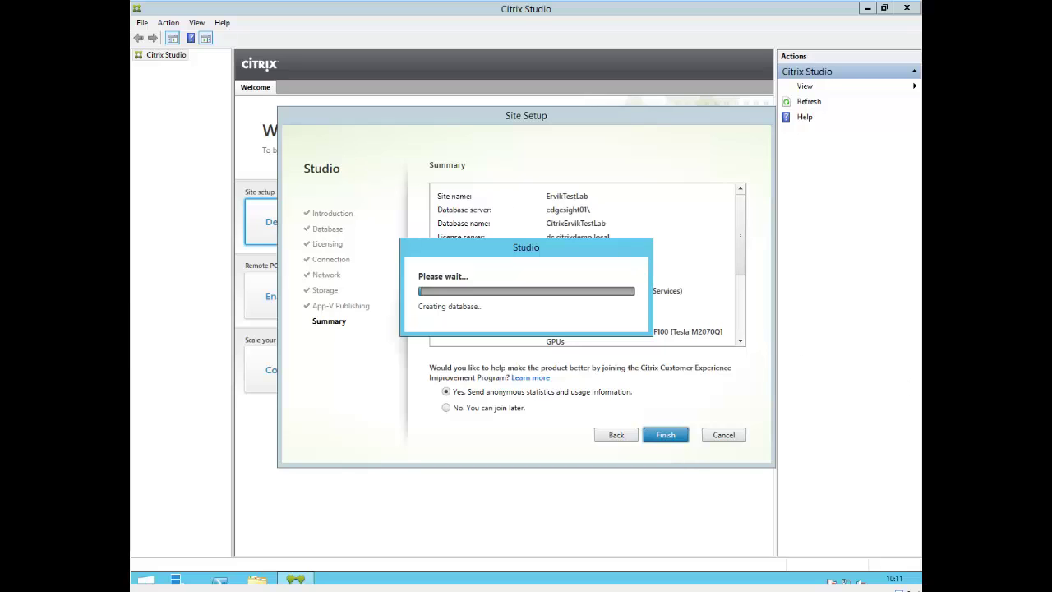
- Wait full screen until the ErvikTestLab site reports Configuration Successful
key("ctrl+Return")
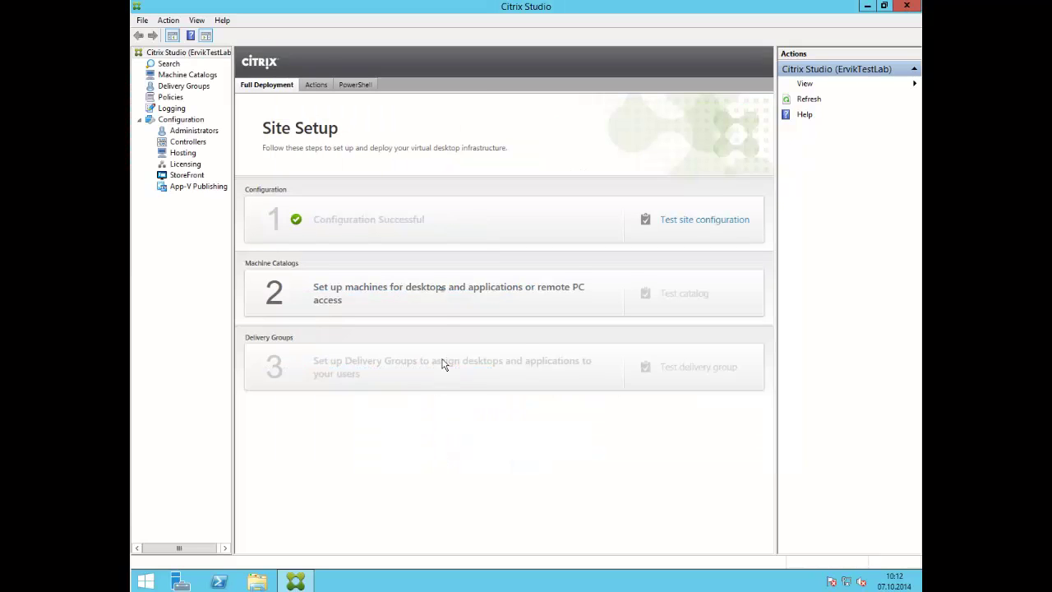
- Start a machine catalog with non-power-managed machines and VDA version 7.6
left_click(438, 297)
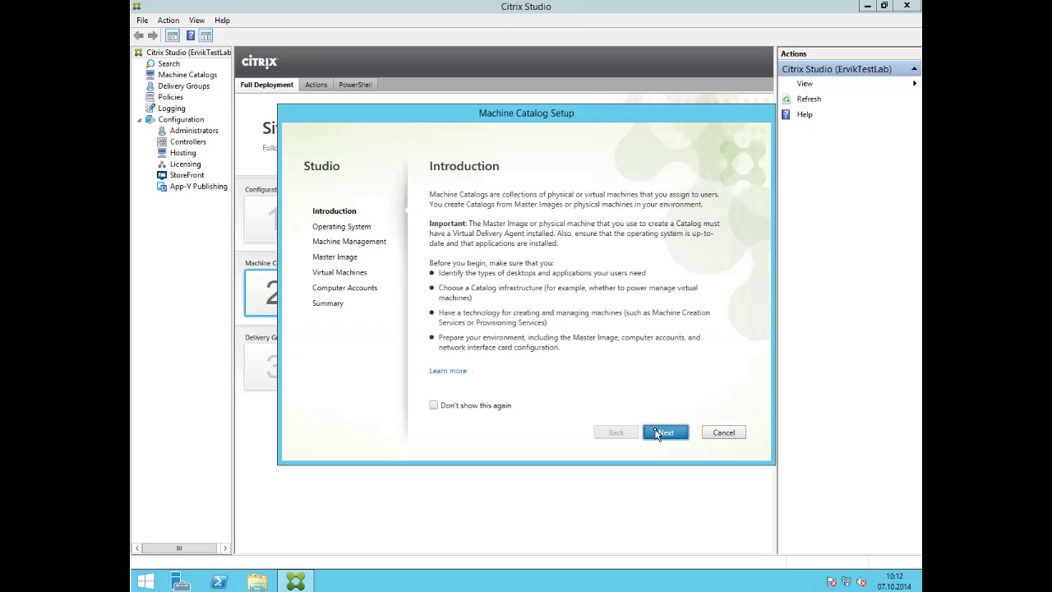
left_click(647, 434)
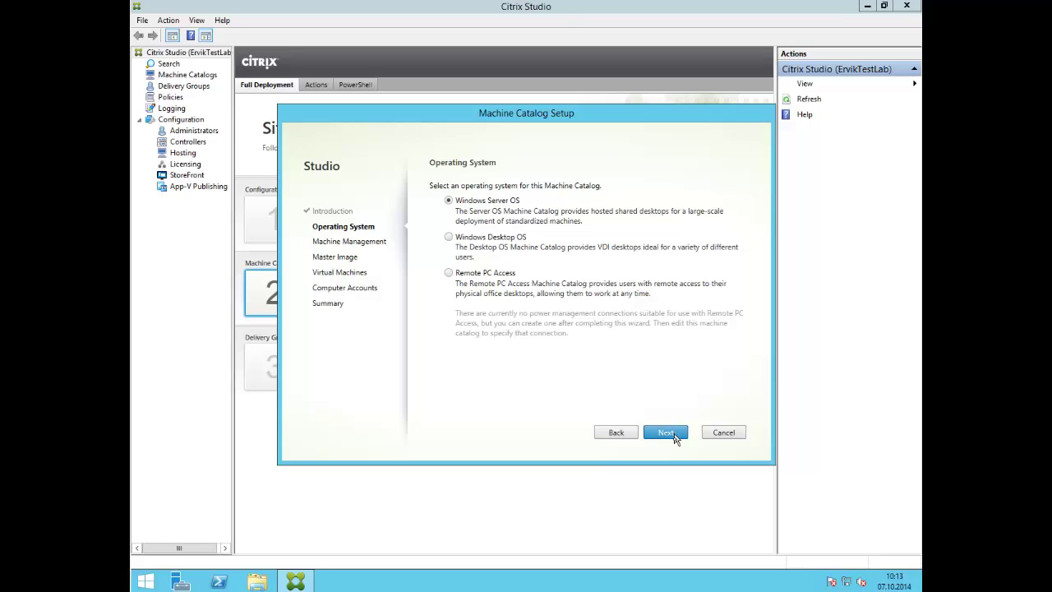
left_click(674, 435)
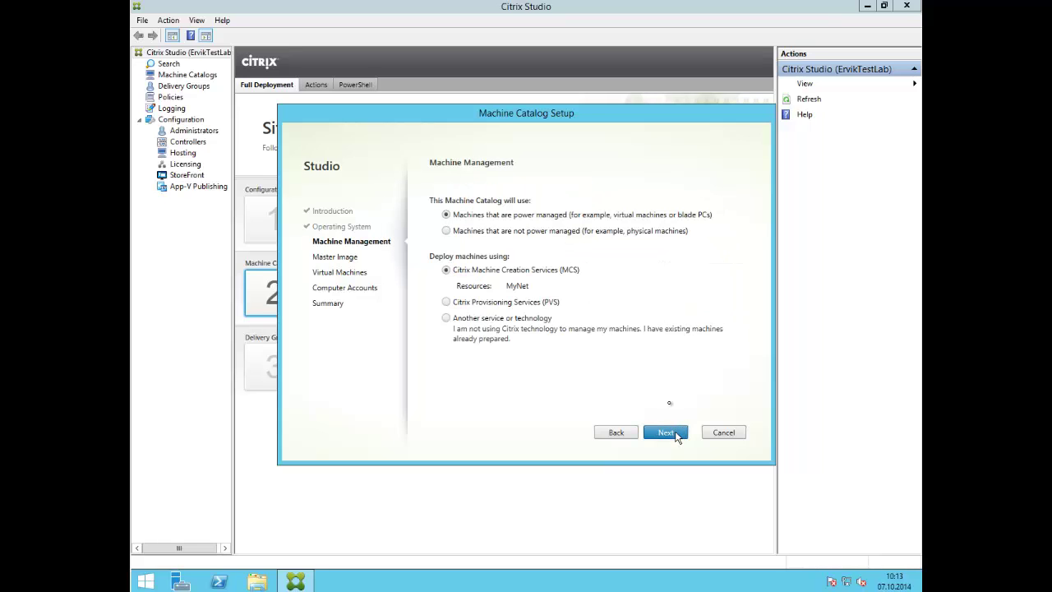
left_click(611, 234)
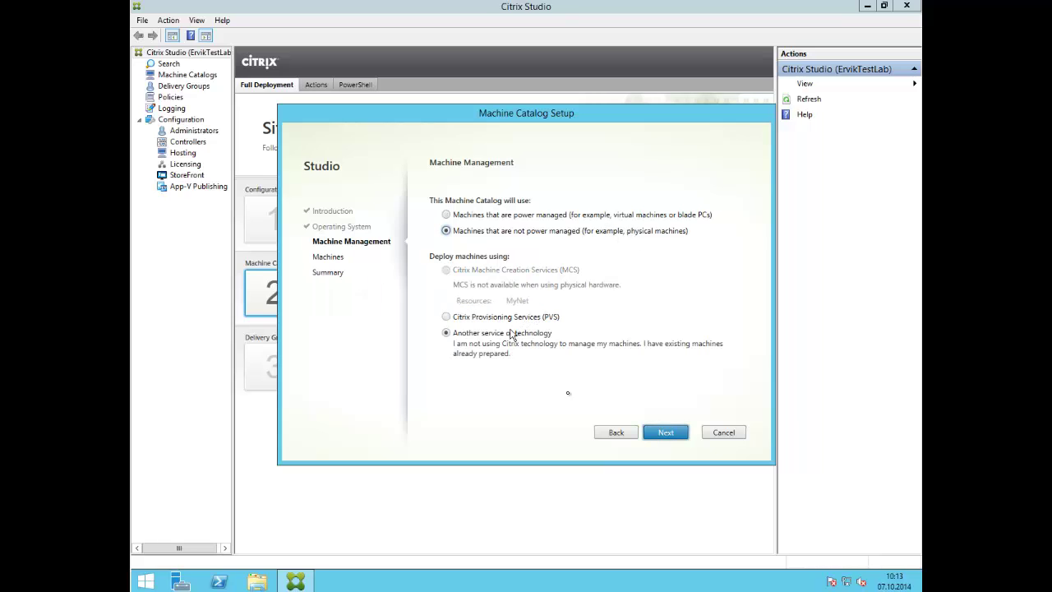
left_click(665, 433)
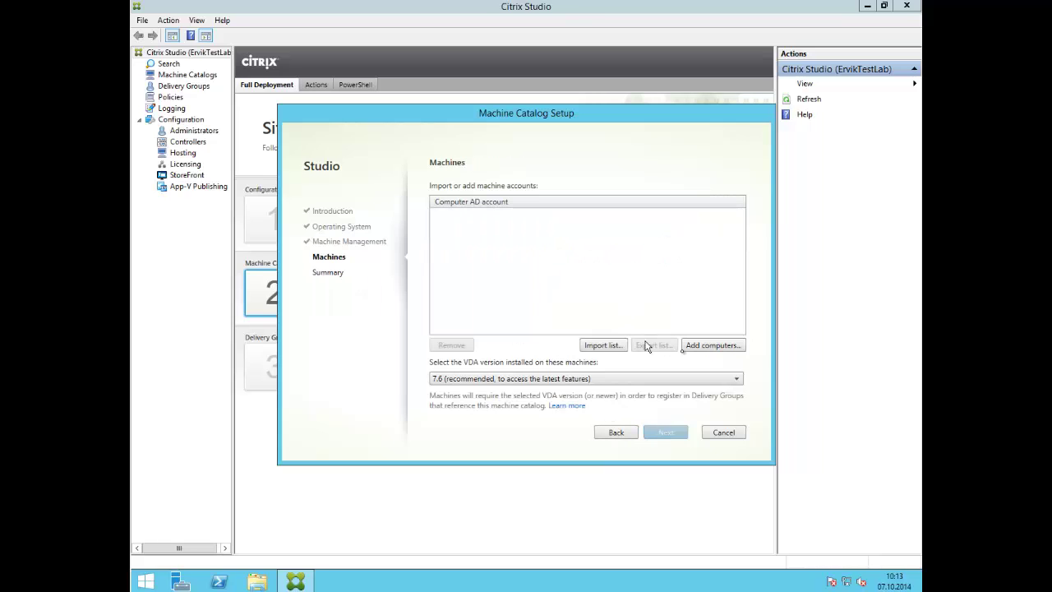
left_click(697, 347)
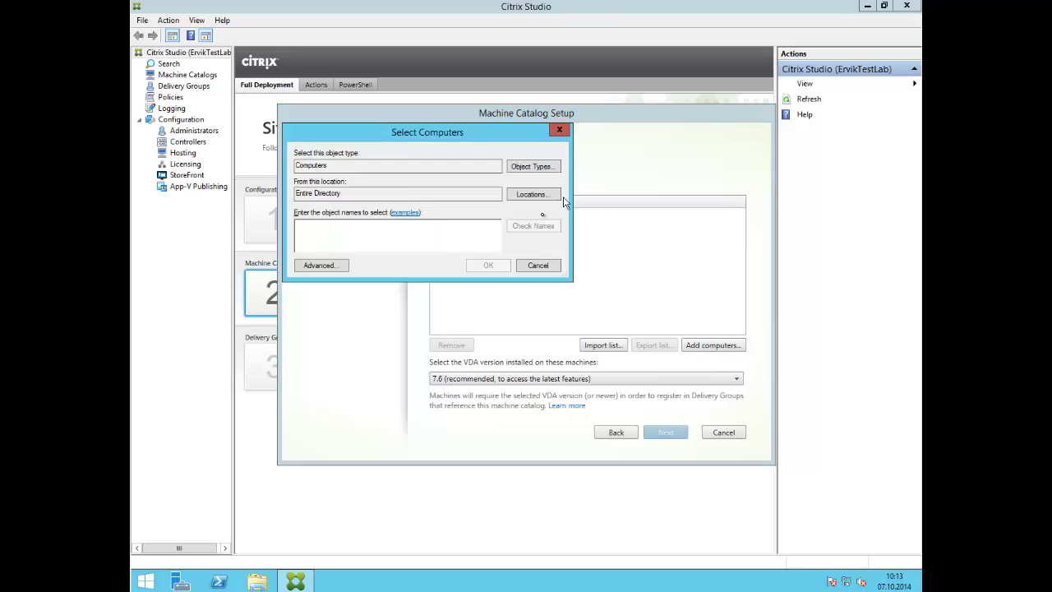
left_click(538, 265)
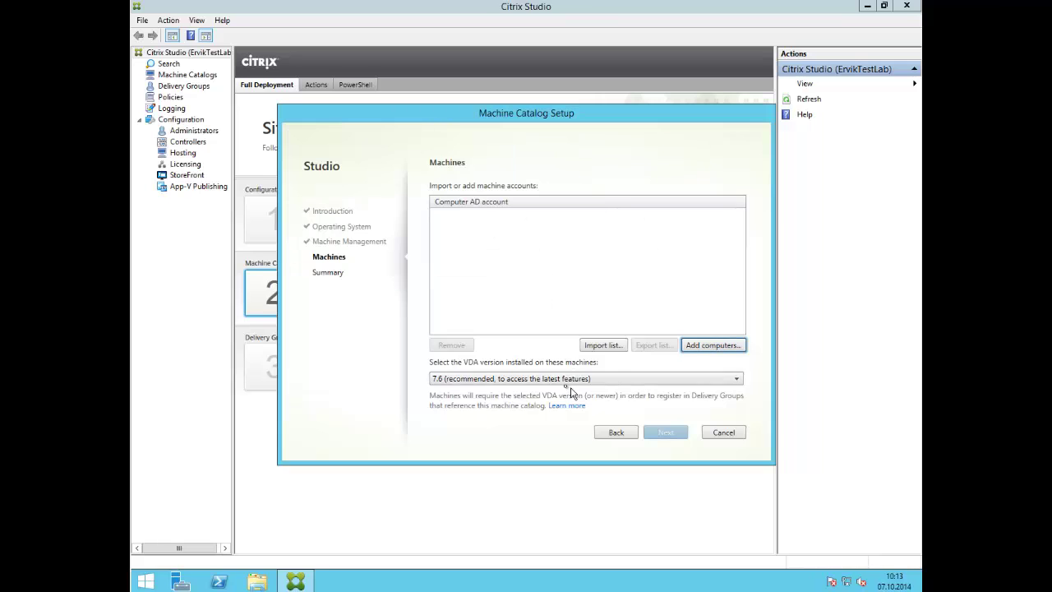
left_click(555, 380)
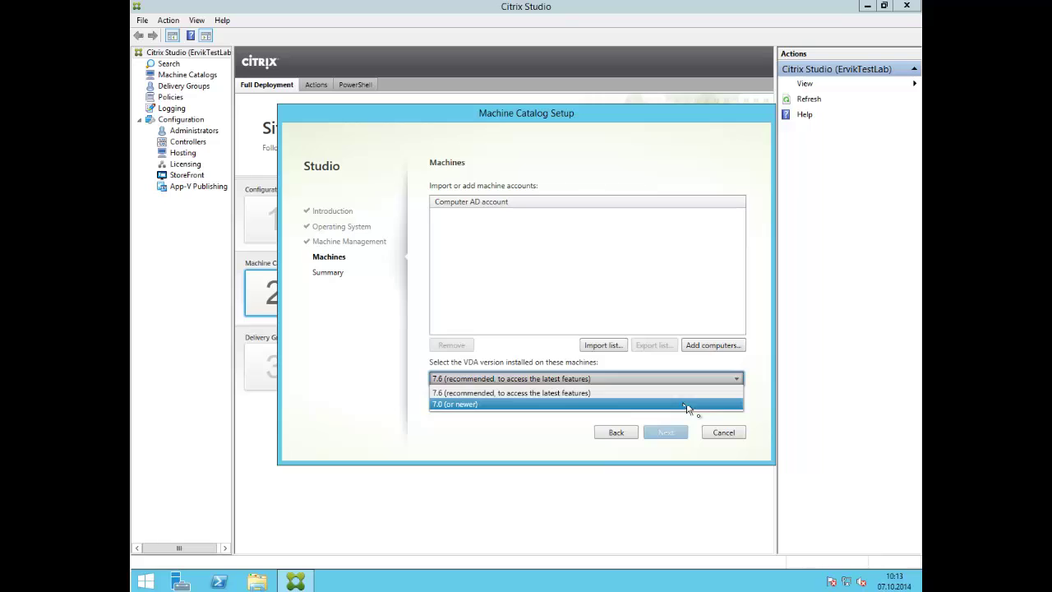
left_click(708, 427)
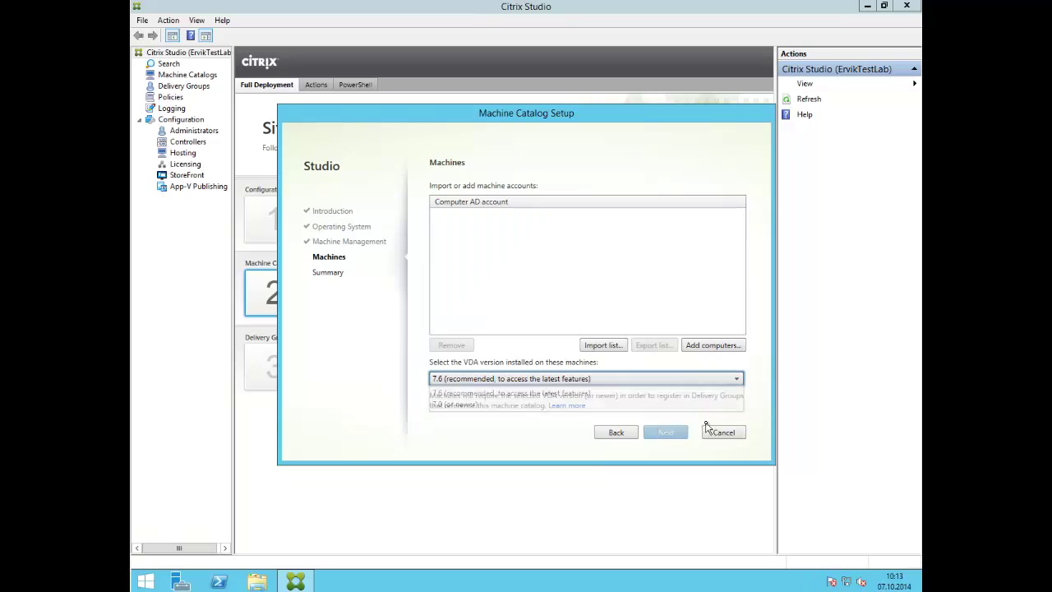
- Go back and switch the catalog to Windows Desktop OS, reaching Desktop Experience
left_click(600, 433)
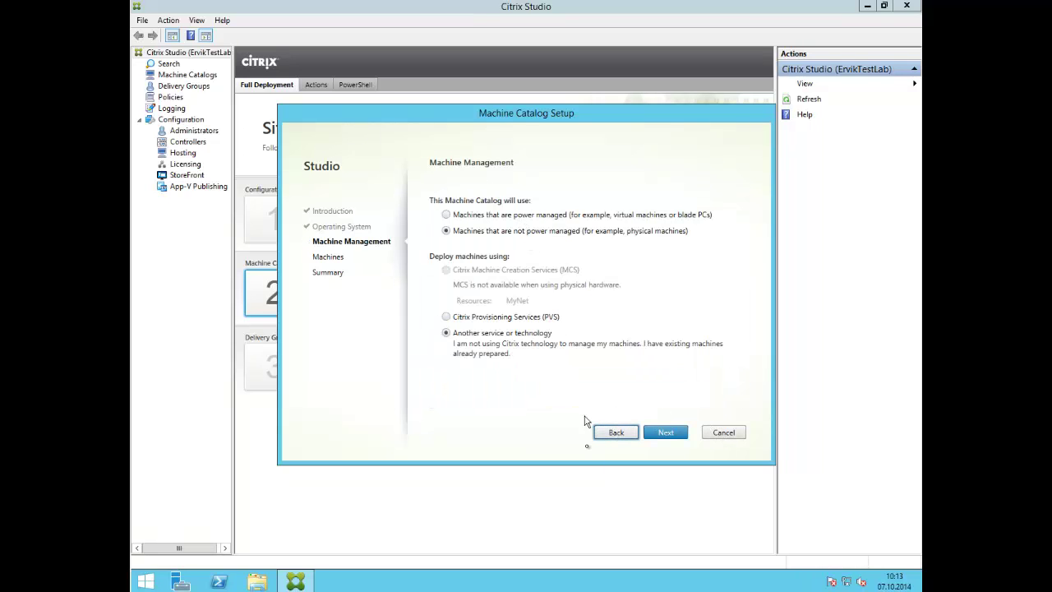
left_click(612, 437)
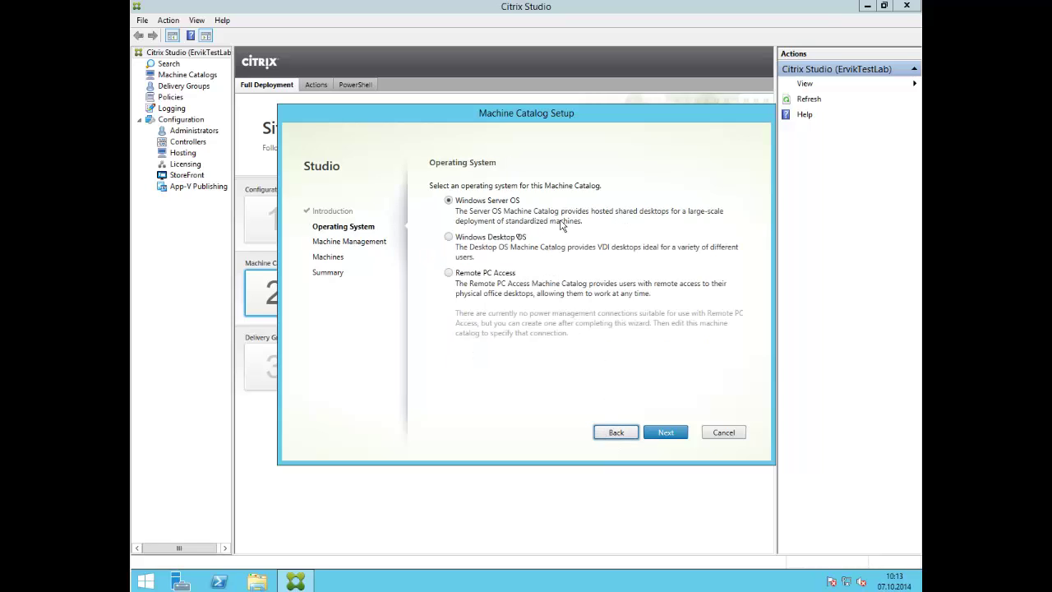
left_click(516, 237)
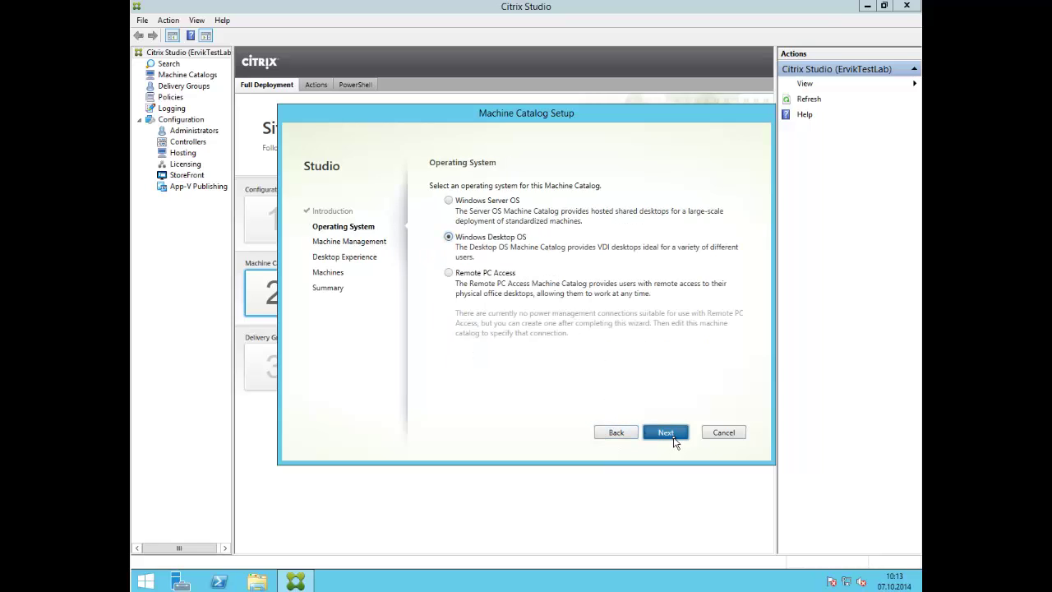
left_click(672, 442)
left_click(675, 439)
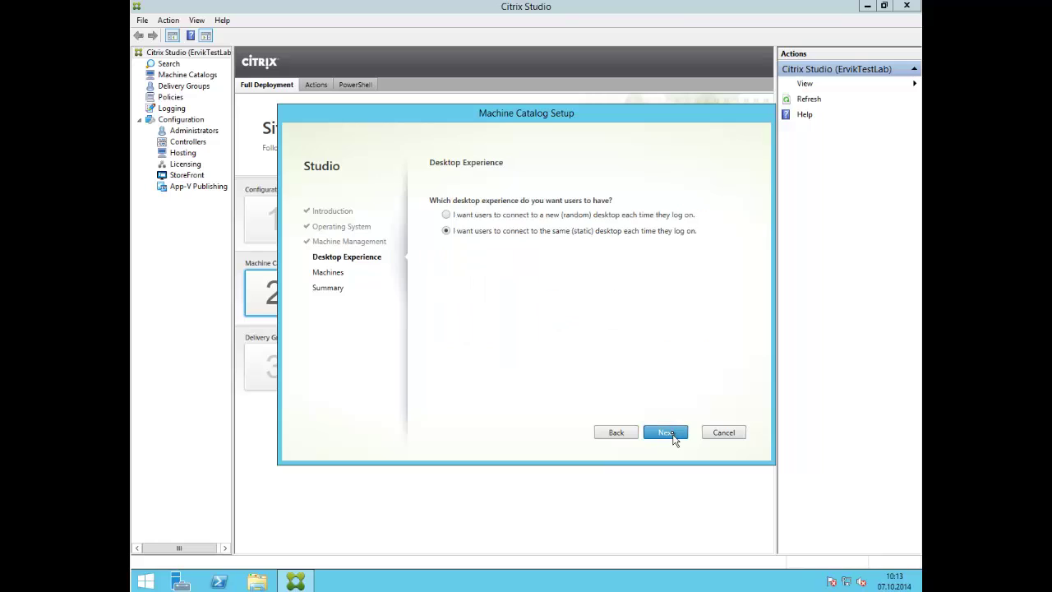
- Keep static desktops, add machine hdxalex, and assign it a domain user
left_click(670, 439)
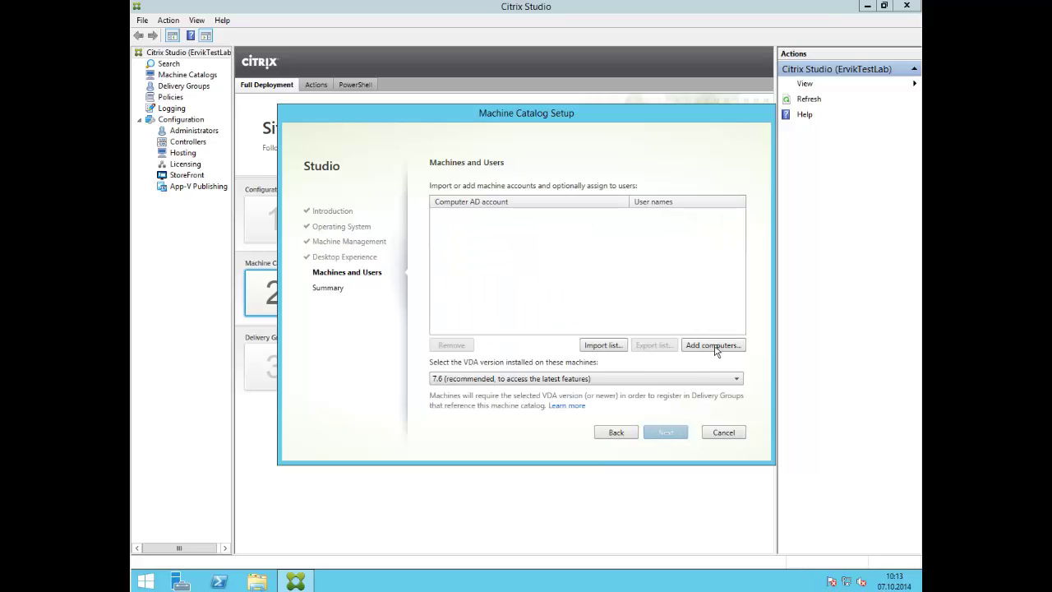
left_click(717, 346)
type("hdxalex")
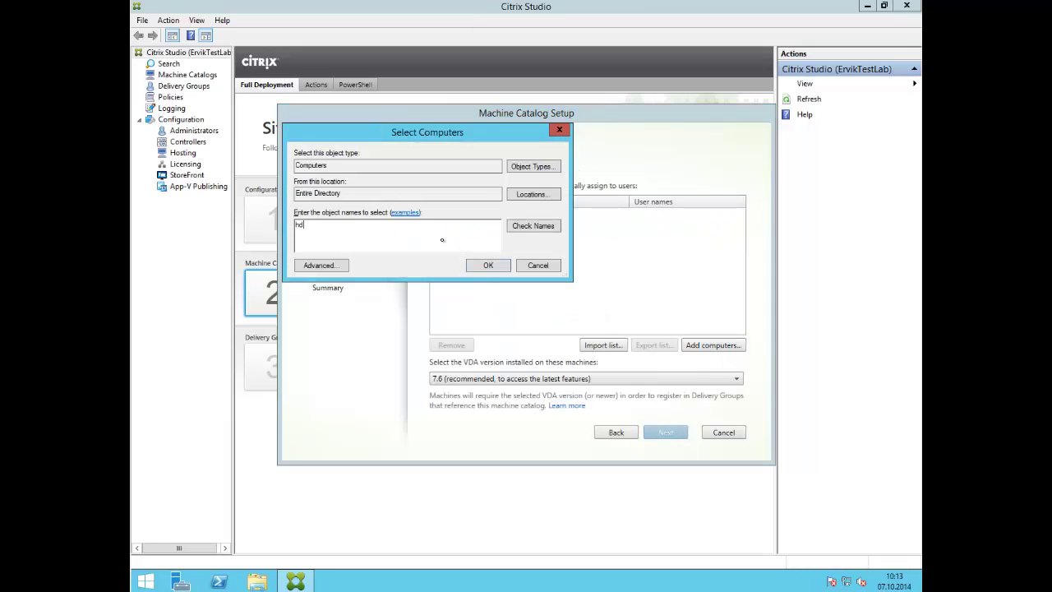
key("Return")
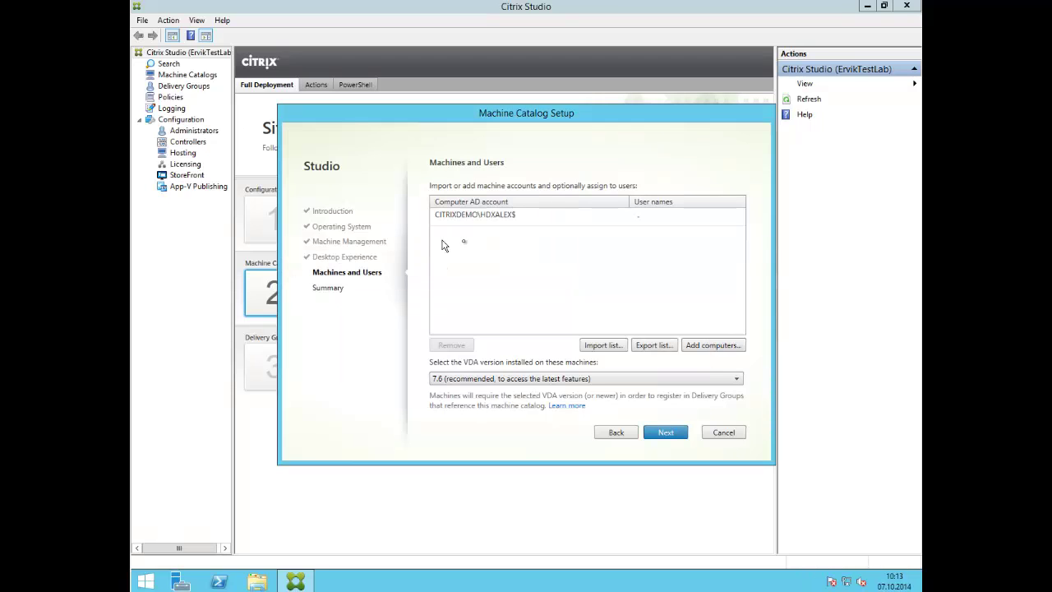
left_click(698, 215)
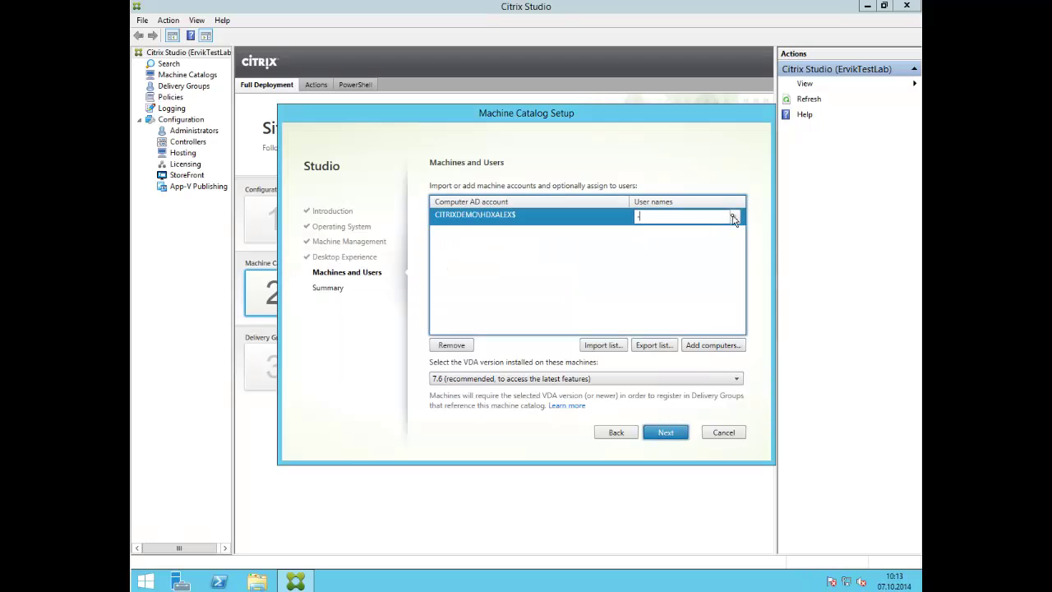
left_click(734, 216)
type("alex")
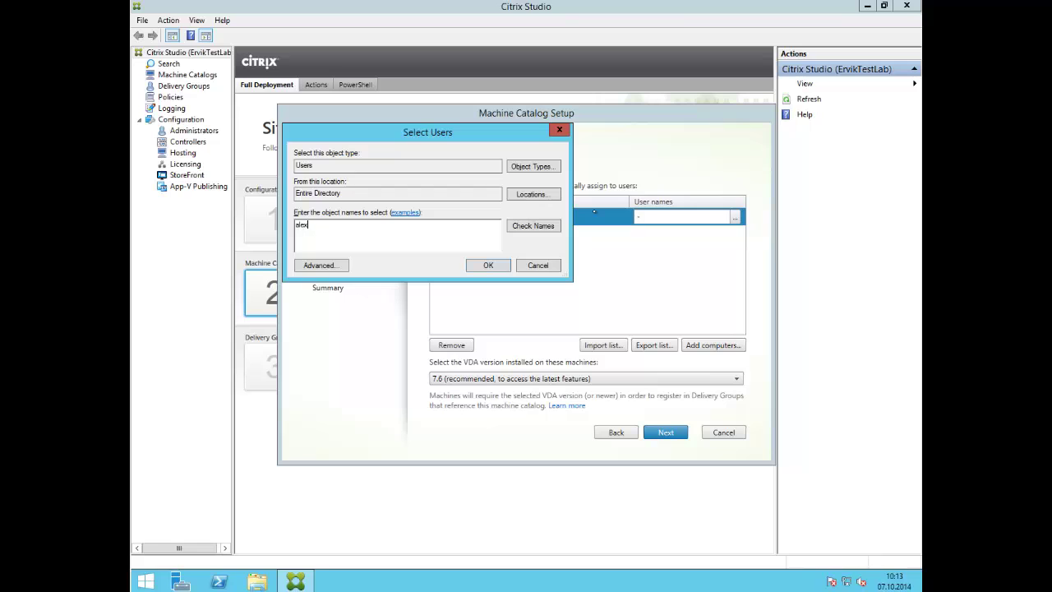
left_click(493, 265)
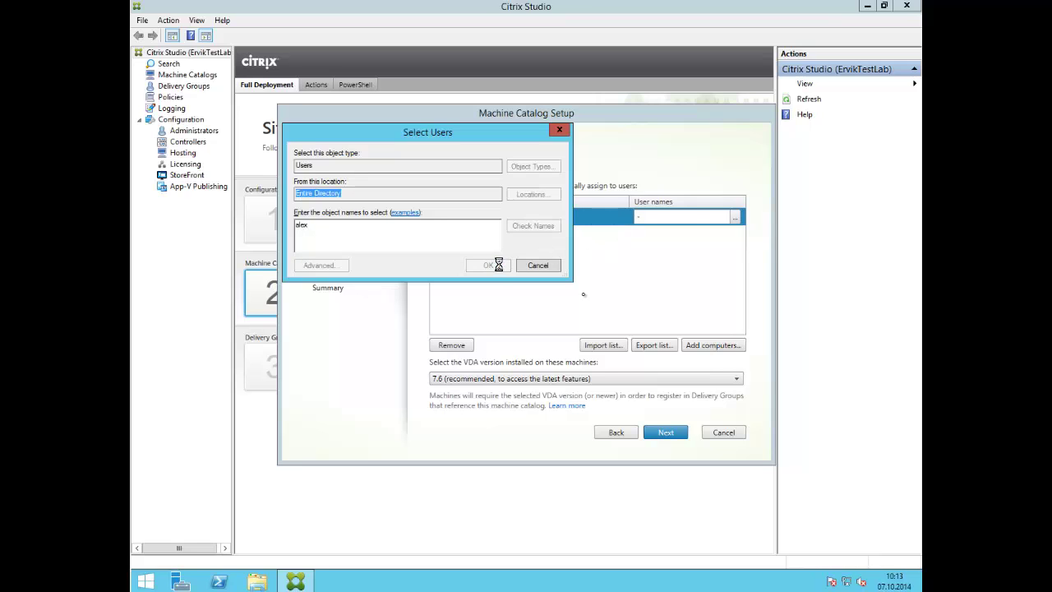
left_click(668, 434)
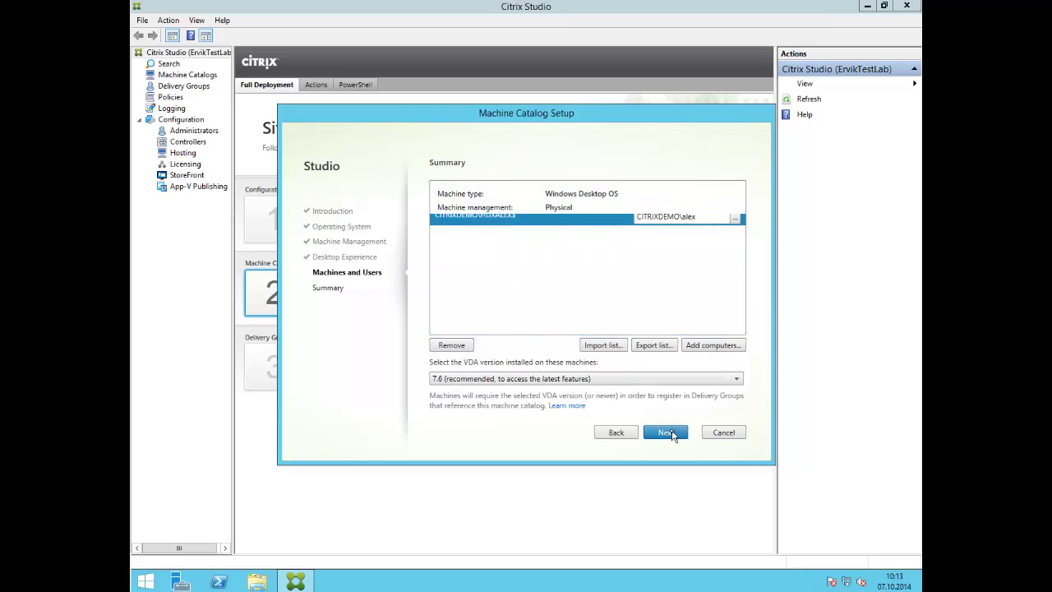
- Name the machine catalog 'HDX Alex' and finish creating it
left_click(588, 339)
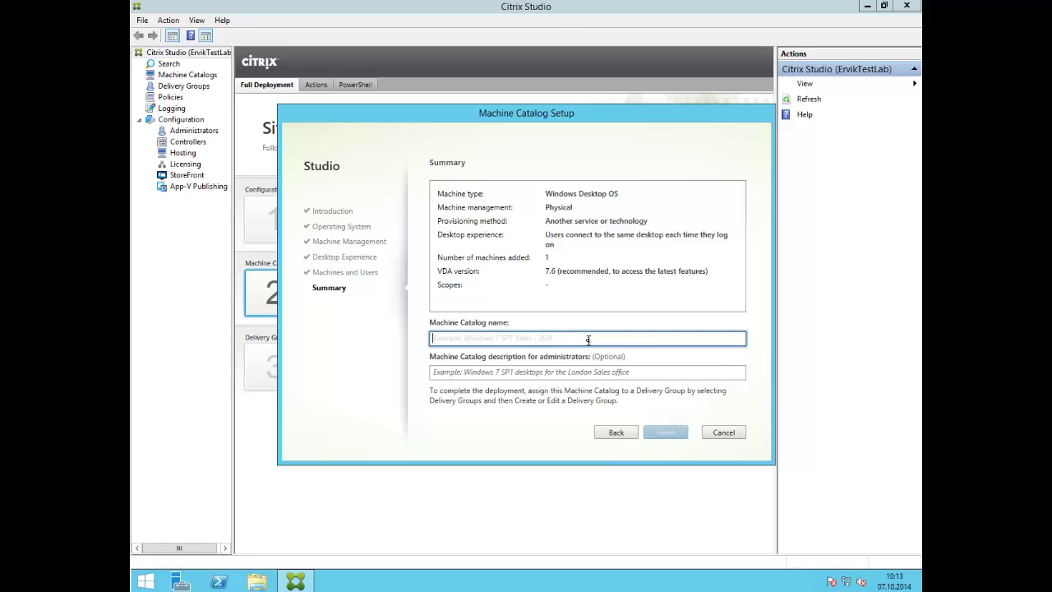
type("HDX Alex")
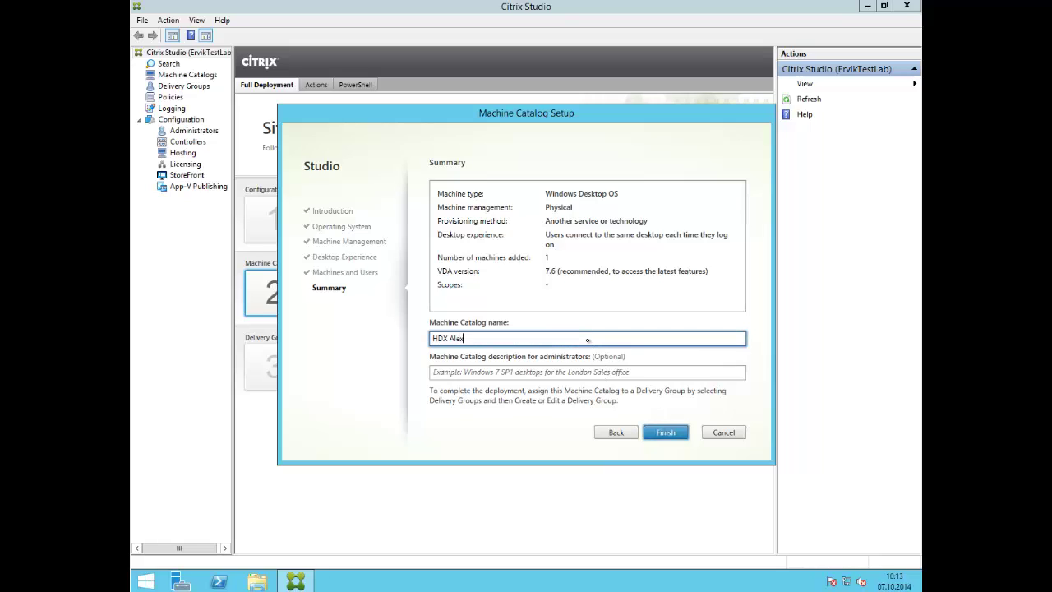
key("Tab")
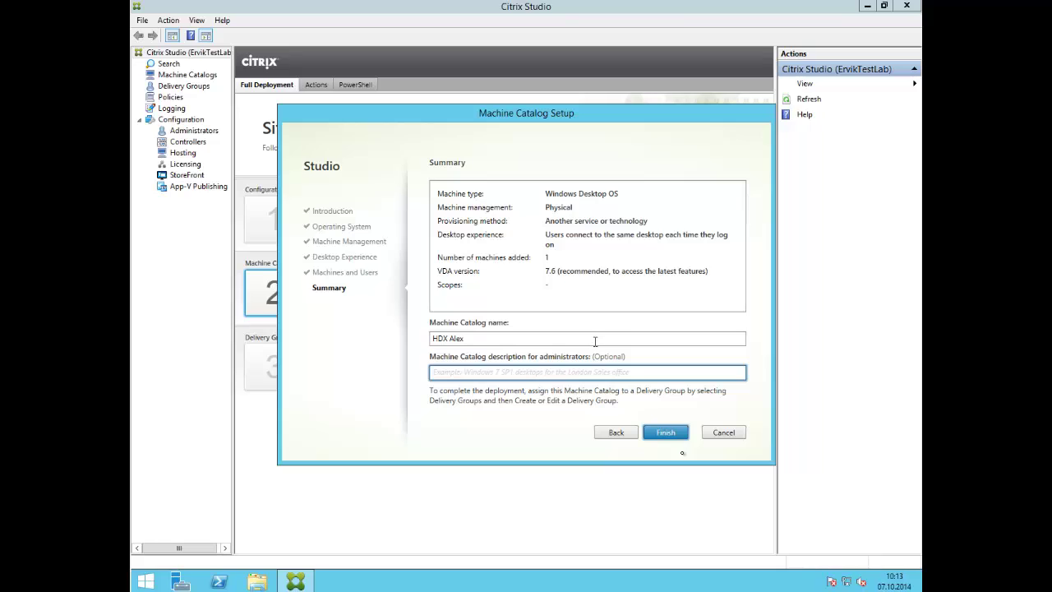
left_click(670, 431)
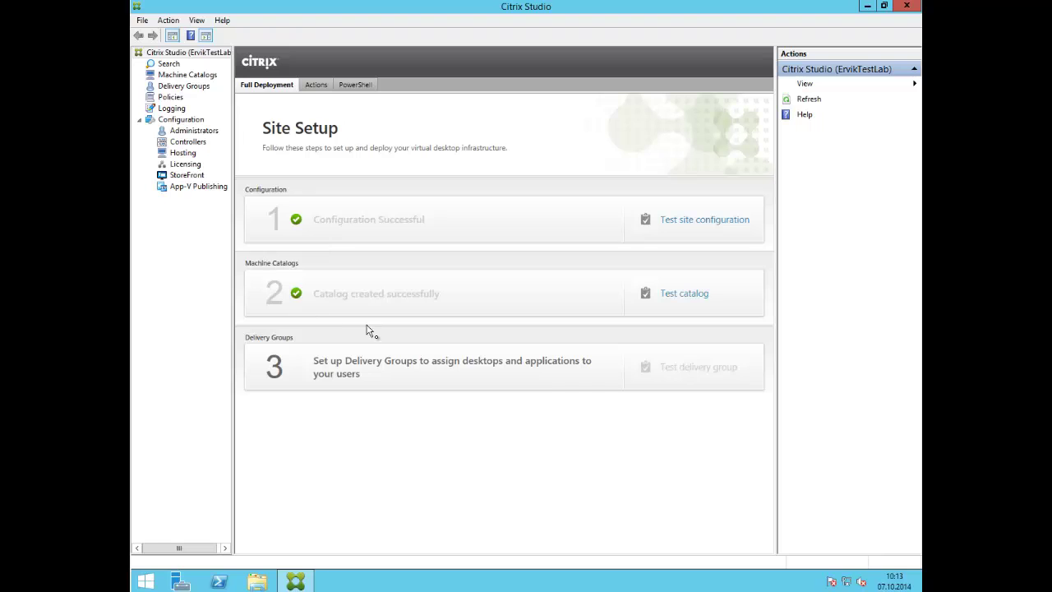
- Start a new delivery group from catalog HDX Alex that delivers desktops
left_click(374, 377)
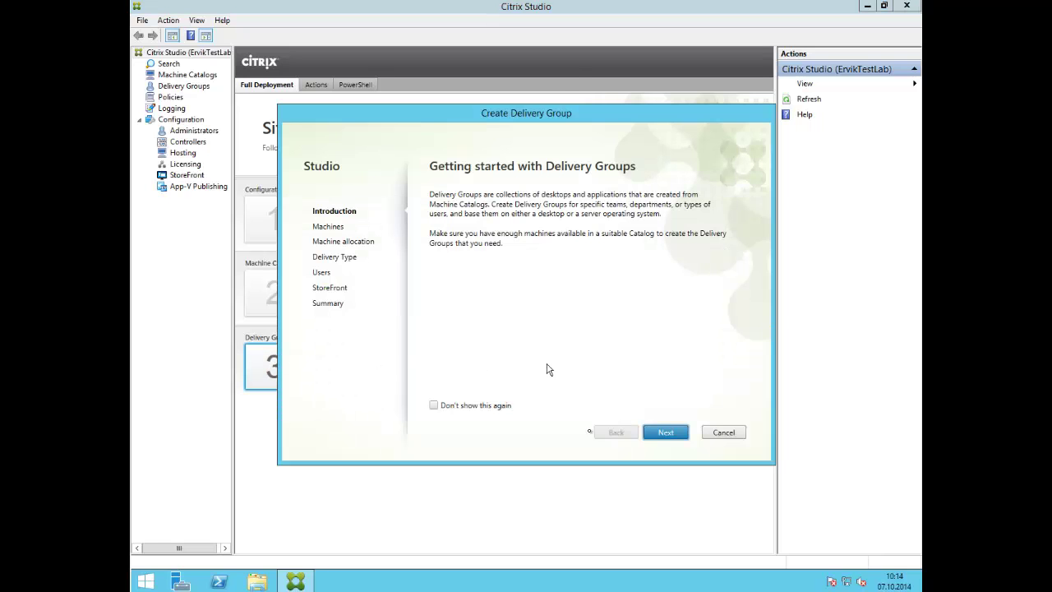
left_click(662, 433)
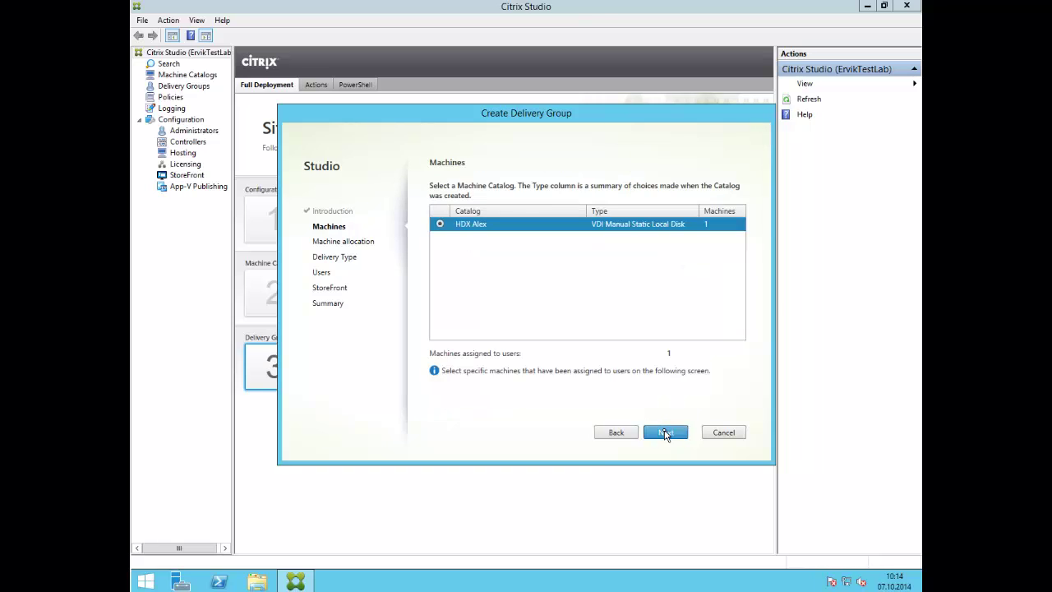
left_click(666, 433)
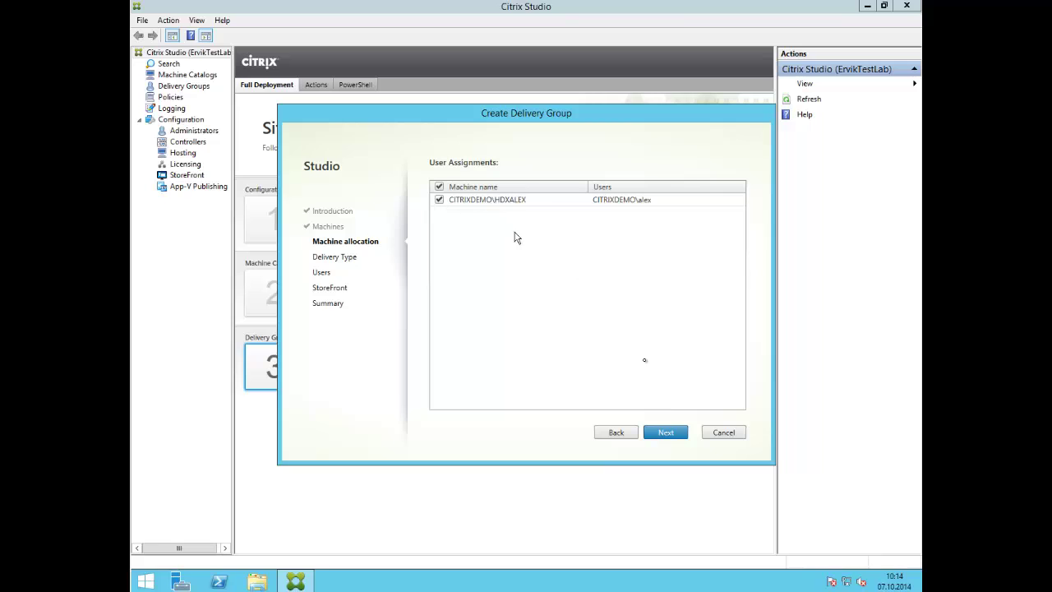
left_click(672, 437)
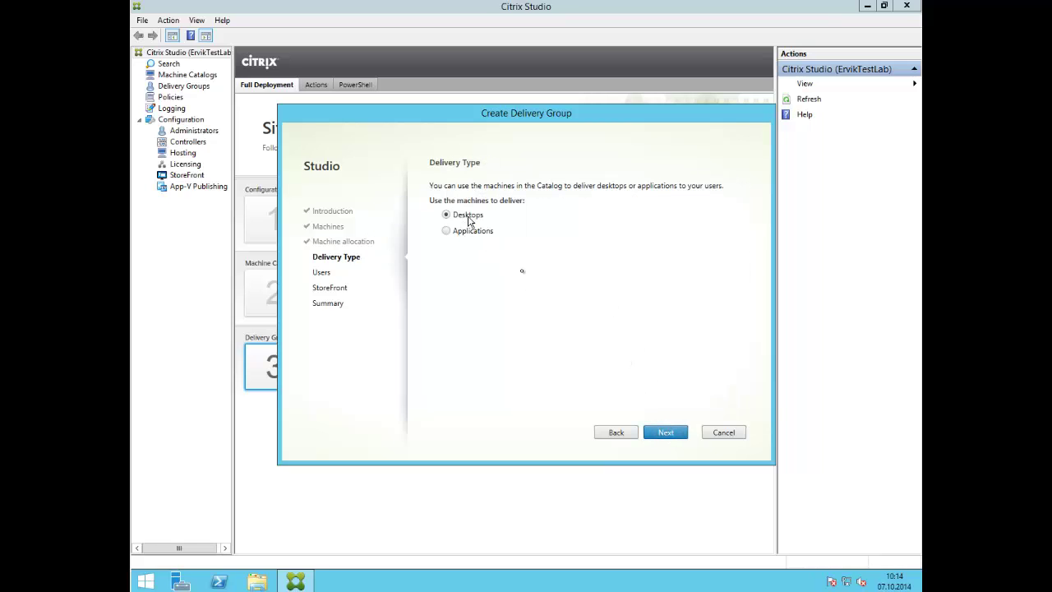
left_click(671, 436)
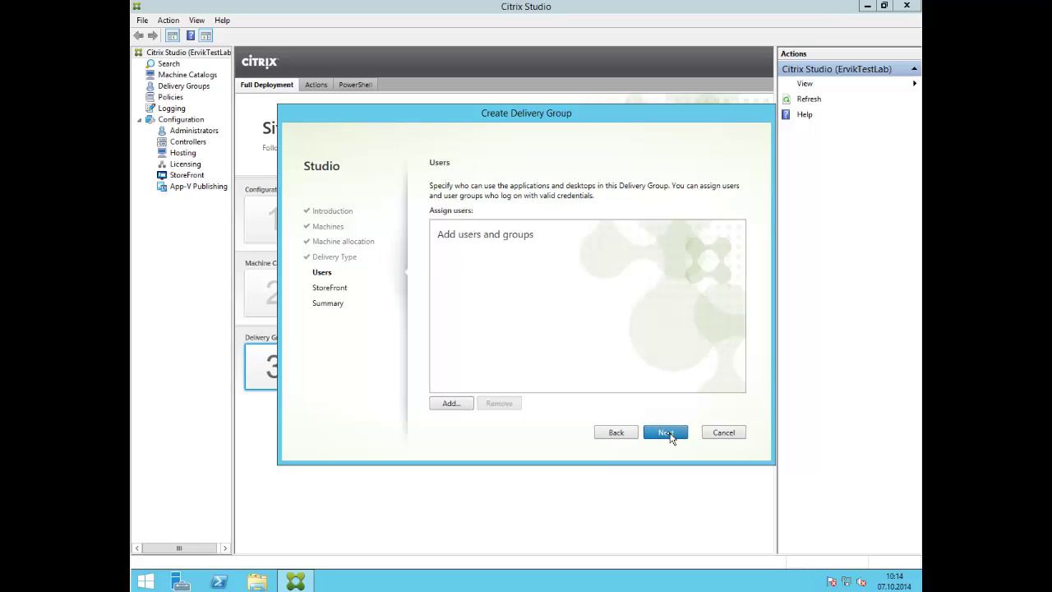
- Add user alex to the delivery group and continue to the summary
left_click(460, 403)
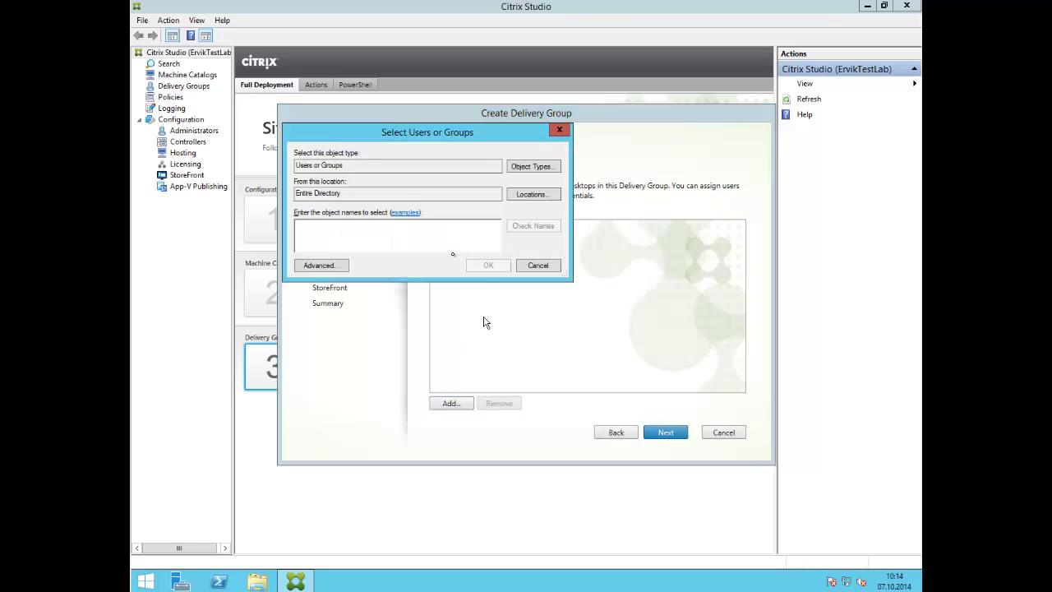
type("alex")
key("Return")
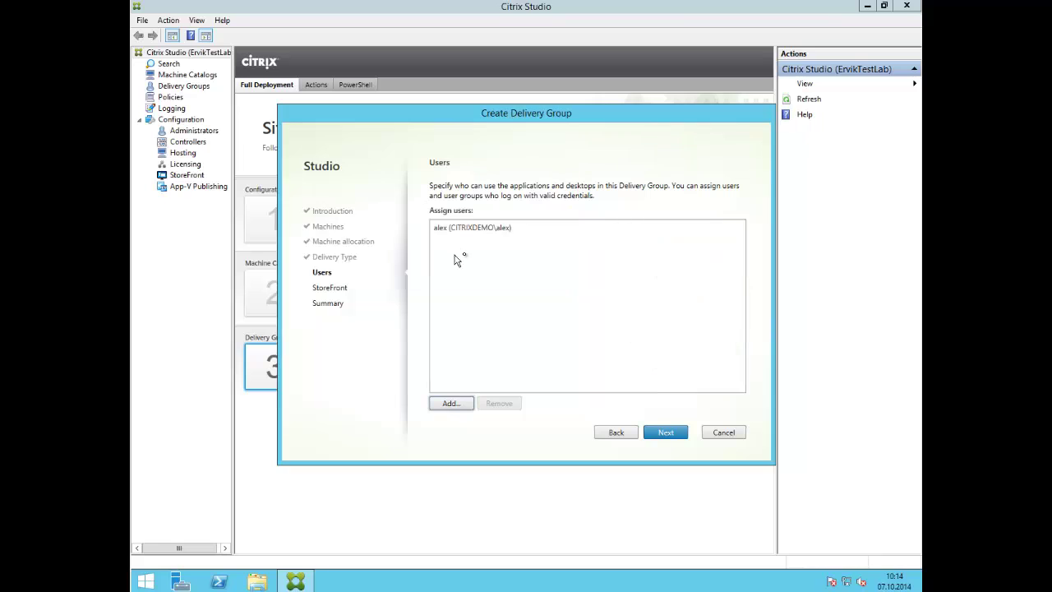
left_click(664, 434)
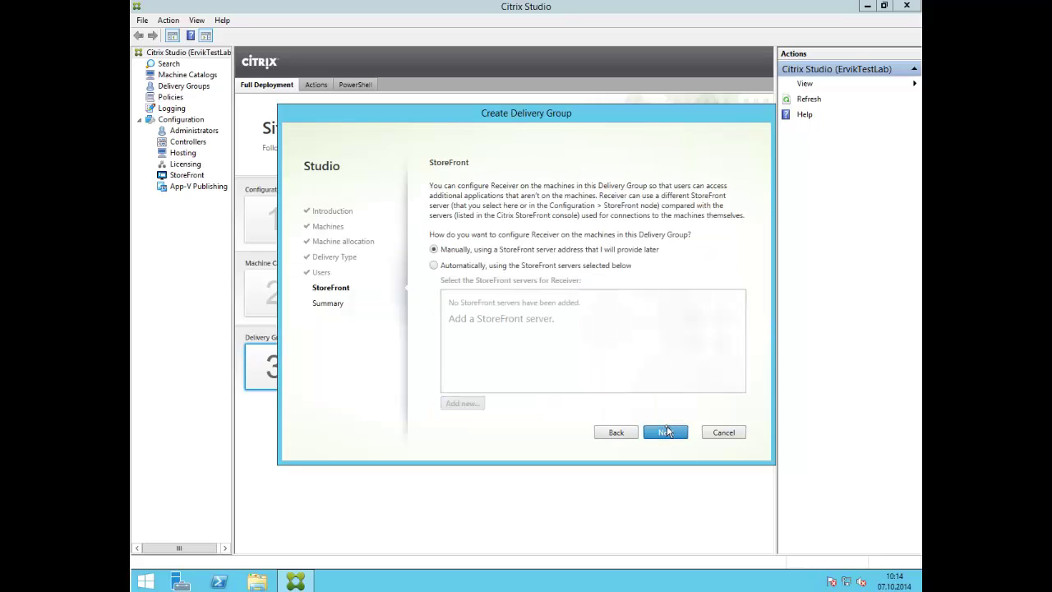
left_click(665, 431)
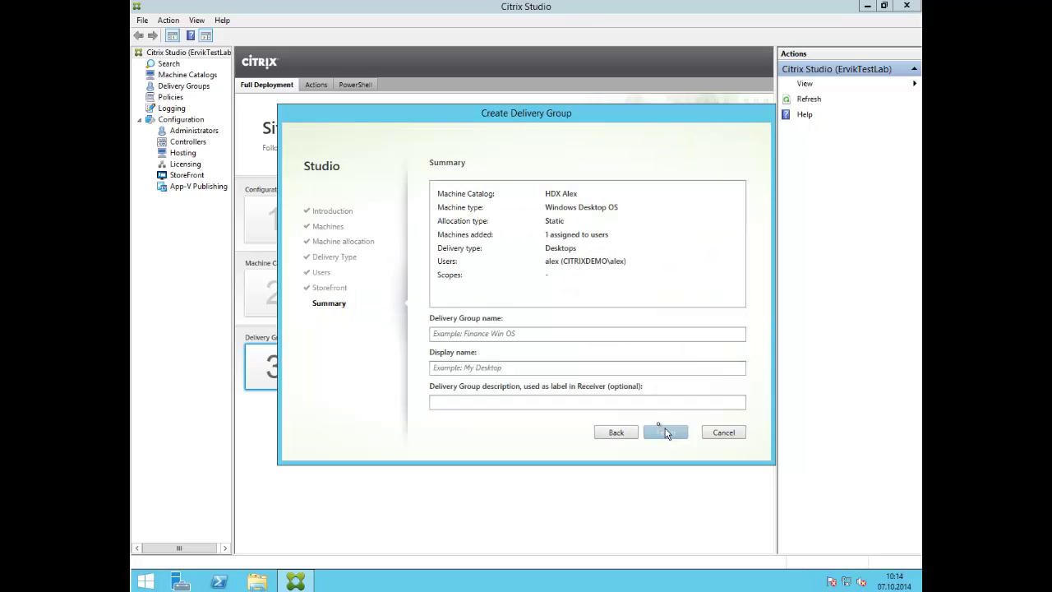
- Name the delivery group 'HDX for Alex' with display name 'My HDX Desktop' and finish
left_click(537, 333)
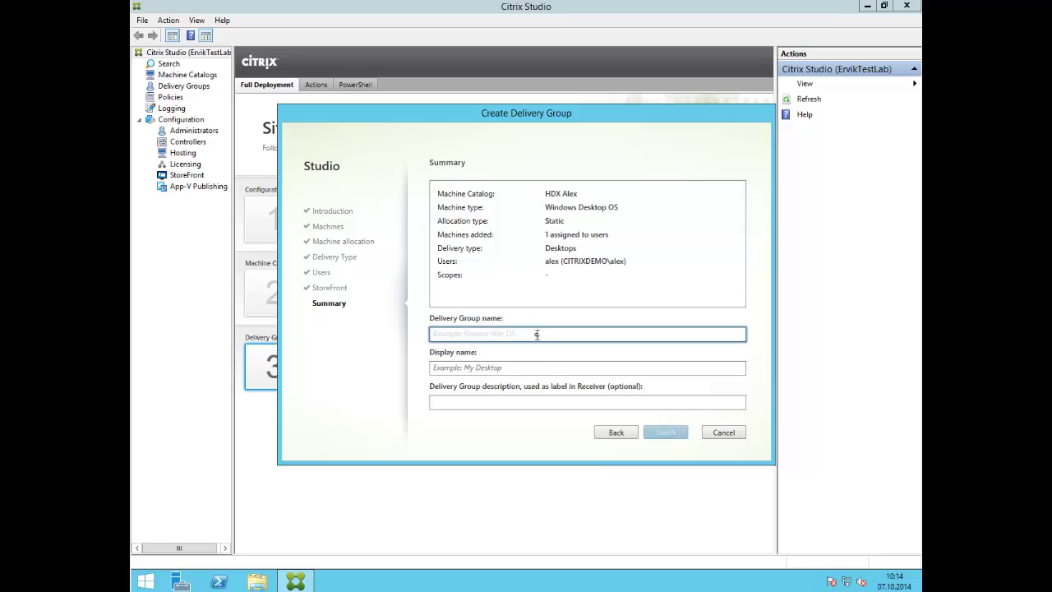
type("HDX for Alex")
left_click(534, 366)
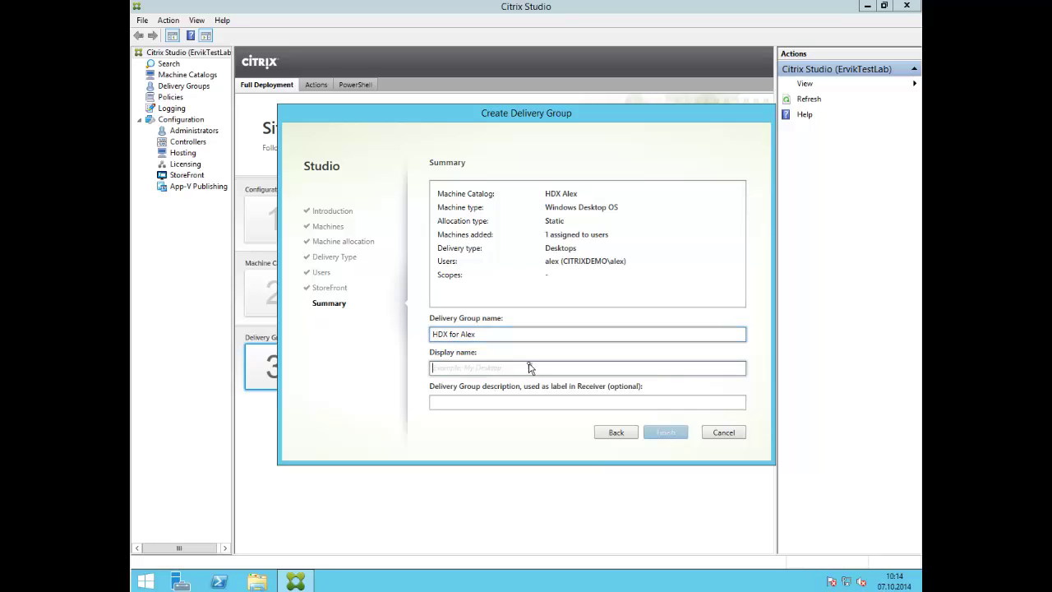
type("<M")
key("BackSpace")
key("BackSpace")
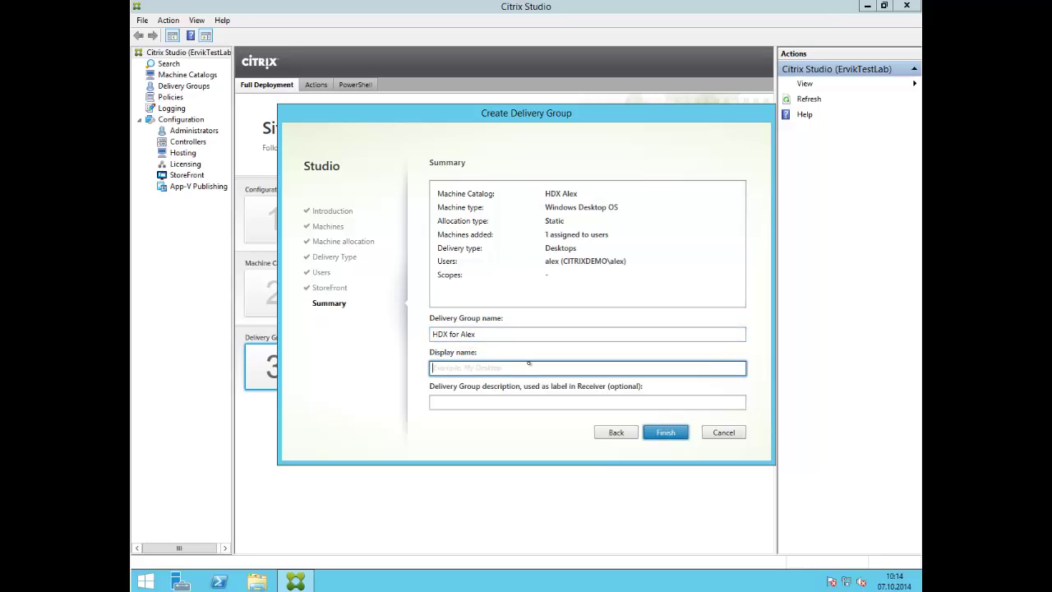
type("My HDX Desktop")
left_click(667, 434)
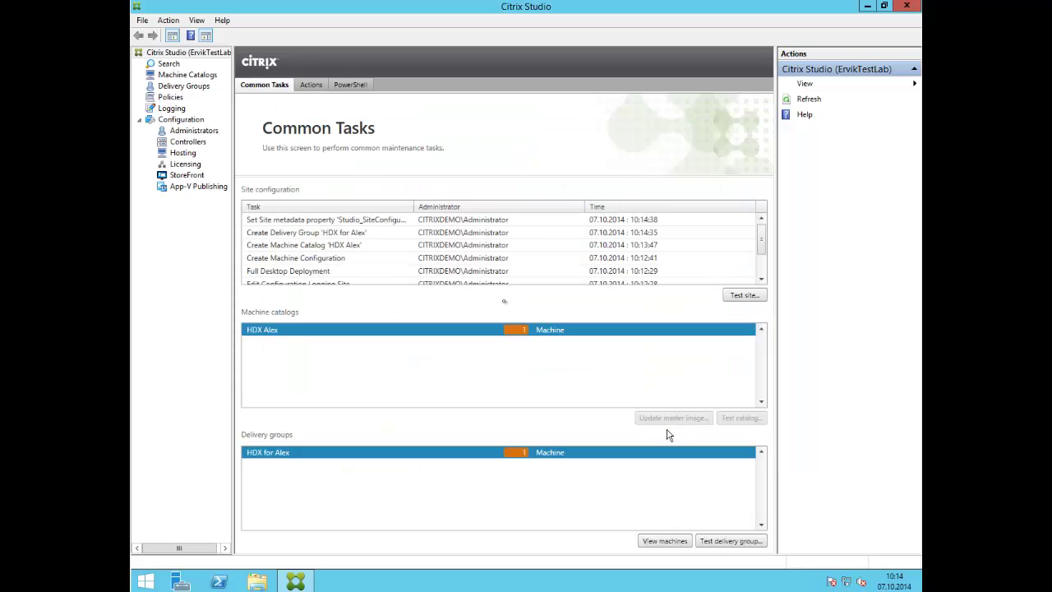
- Review the Machine Catalogs, Delivery Groups and Policies nodes, then show the configuration log
left_click(197, 78)
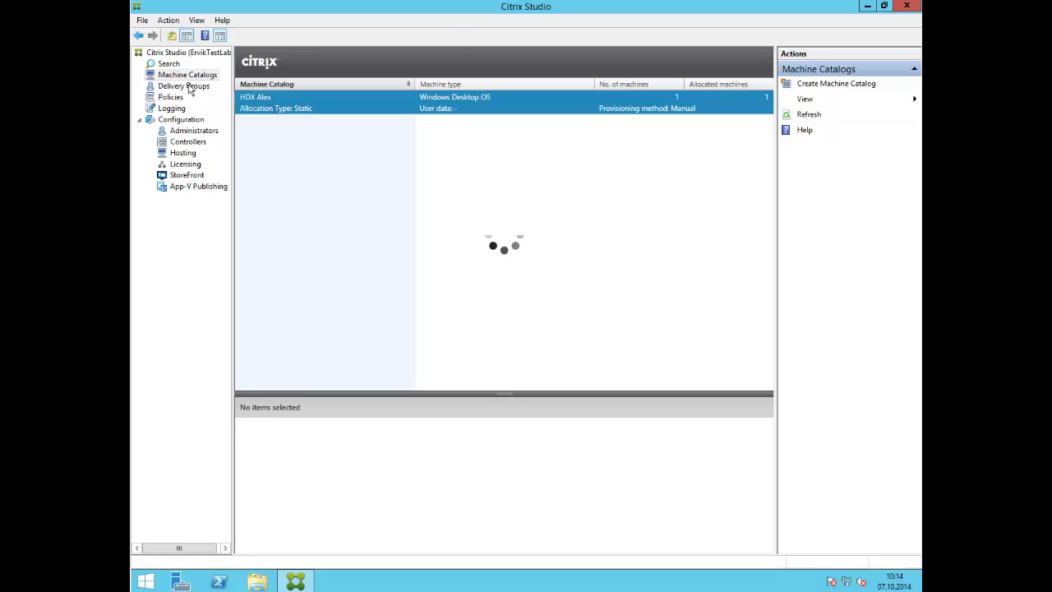
left_click(187, 86)
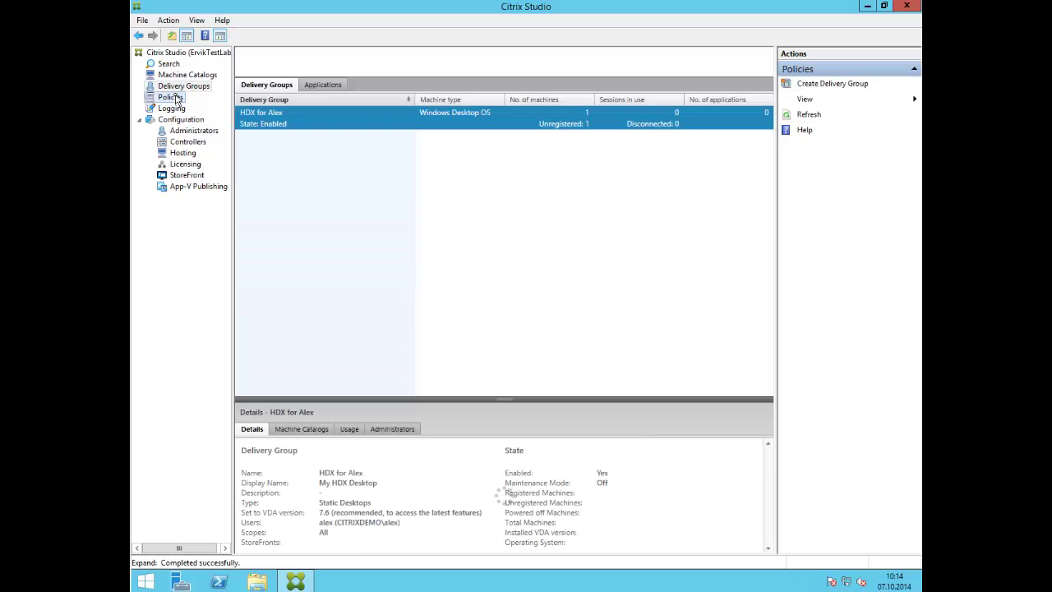
left_click(174, 98)
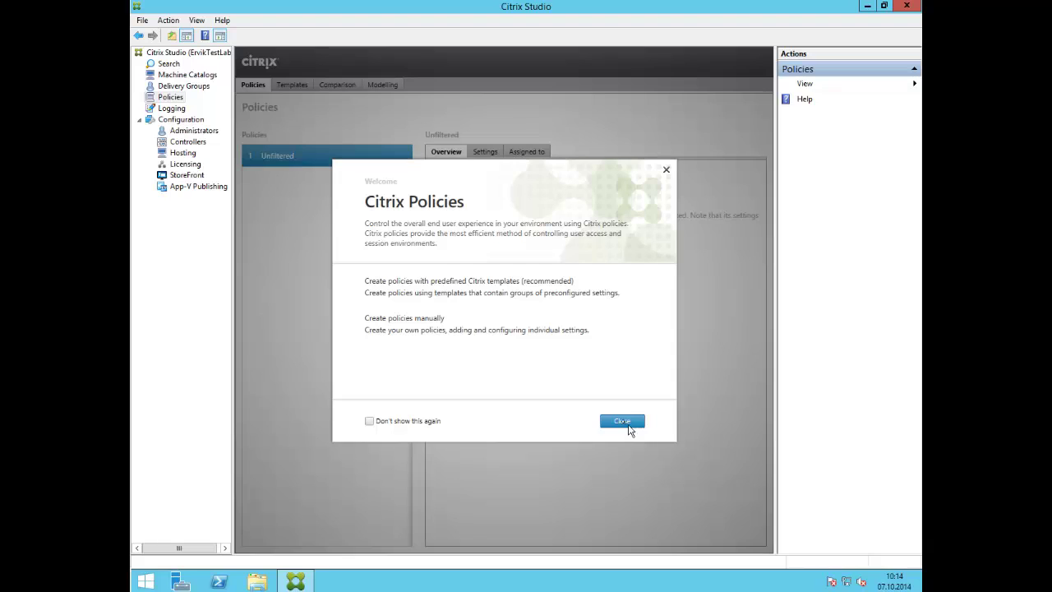
left_click(622, 421)
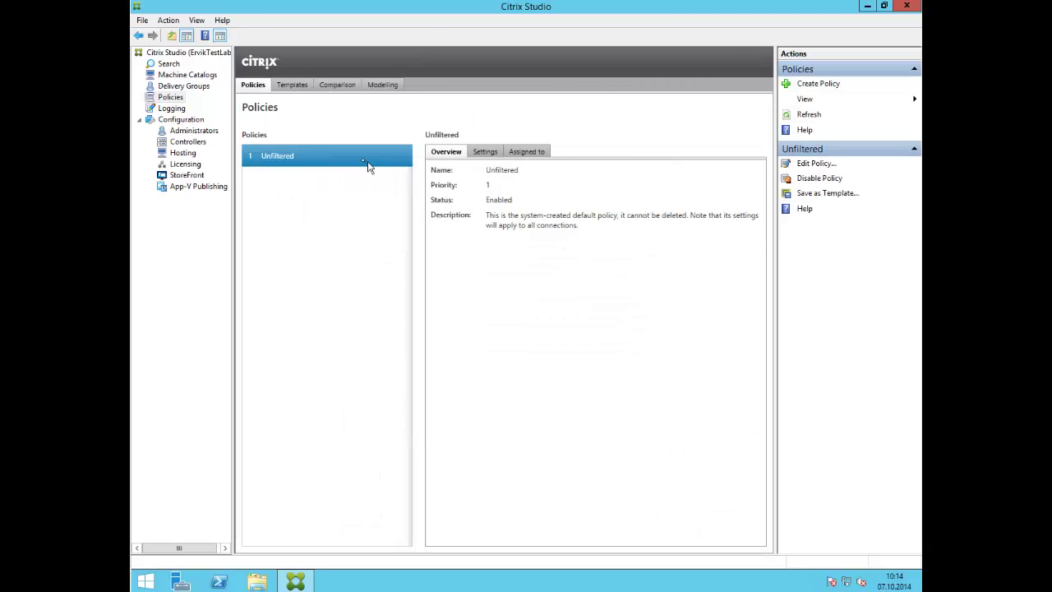
left_click(173, 109)
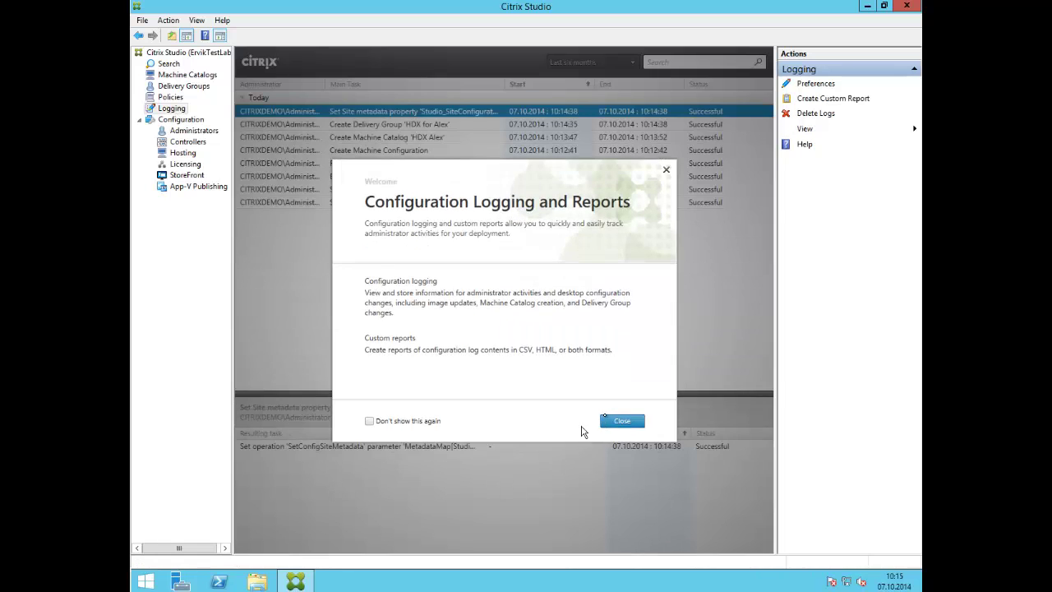
- View the logging preferences and cancel them without changes
left_click(621, 422)
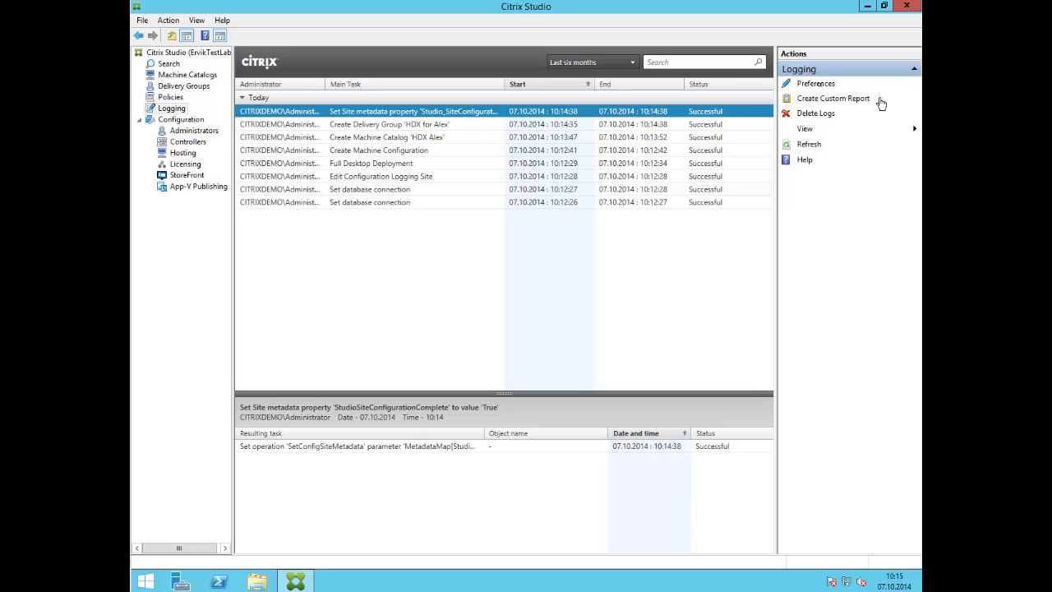
left_click(817, 84)
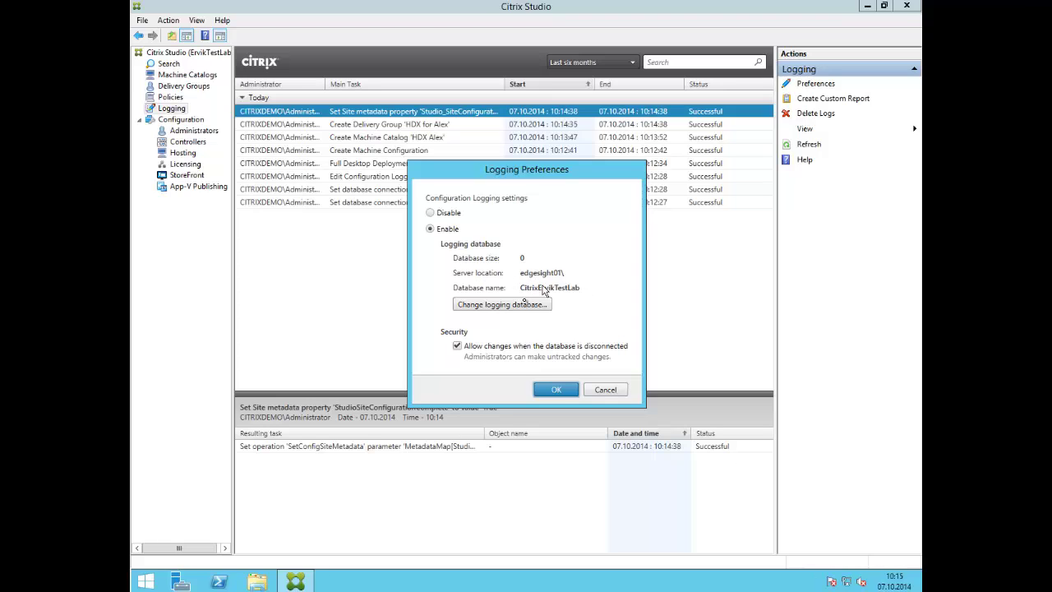
left_click(605, 389)
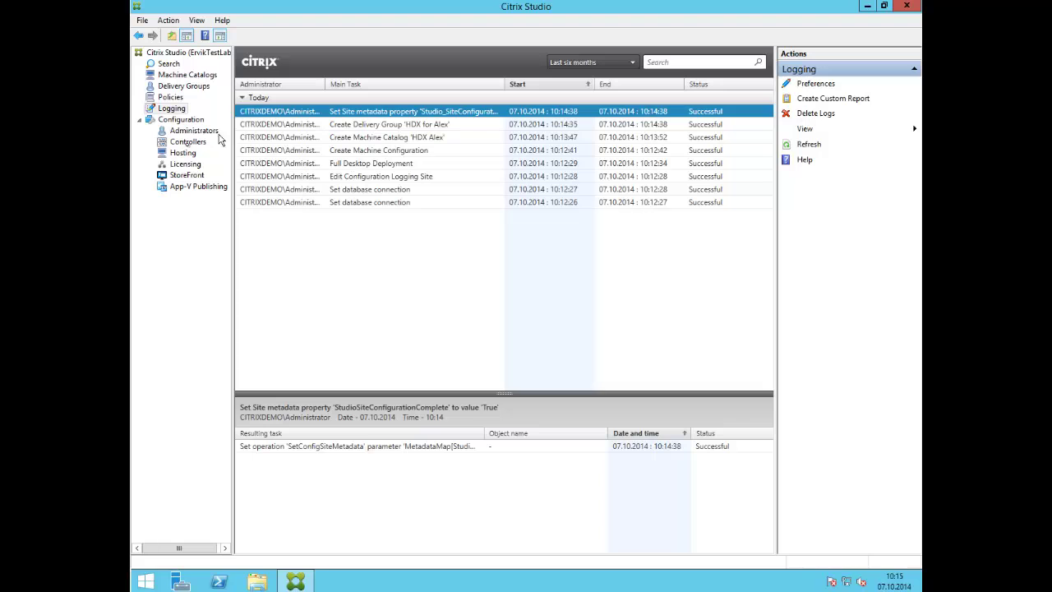
- Review the Administrators page, then show the Controllers list with controller01.citrixdemo.local
left_click(189, 131)
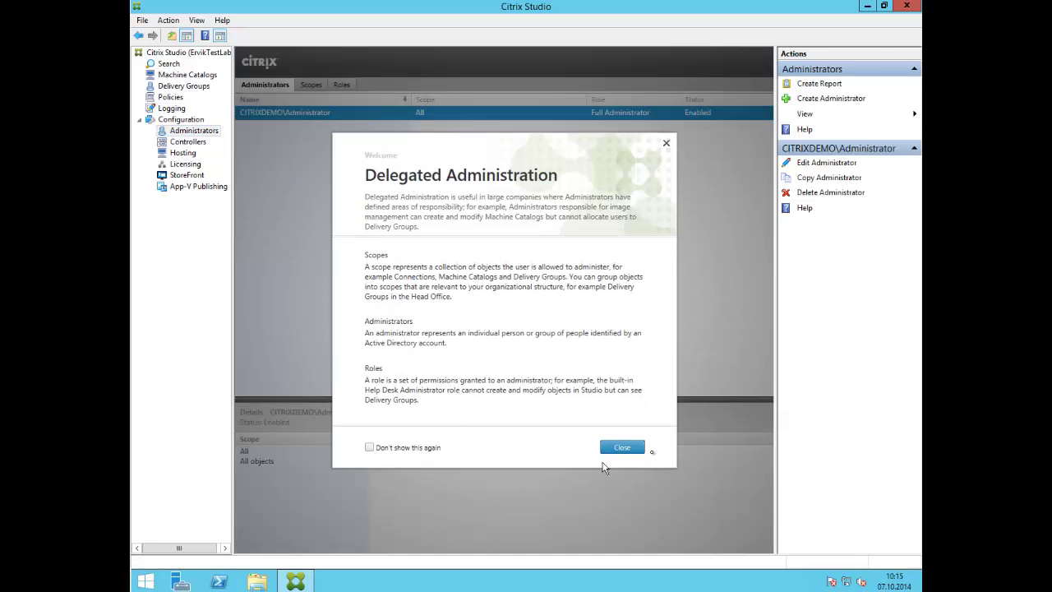
left_click(633, 448)
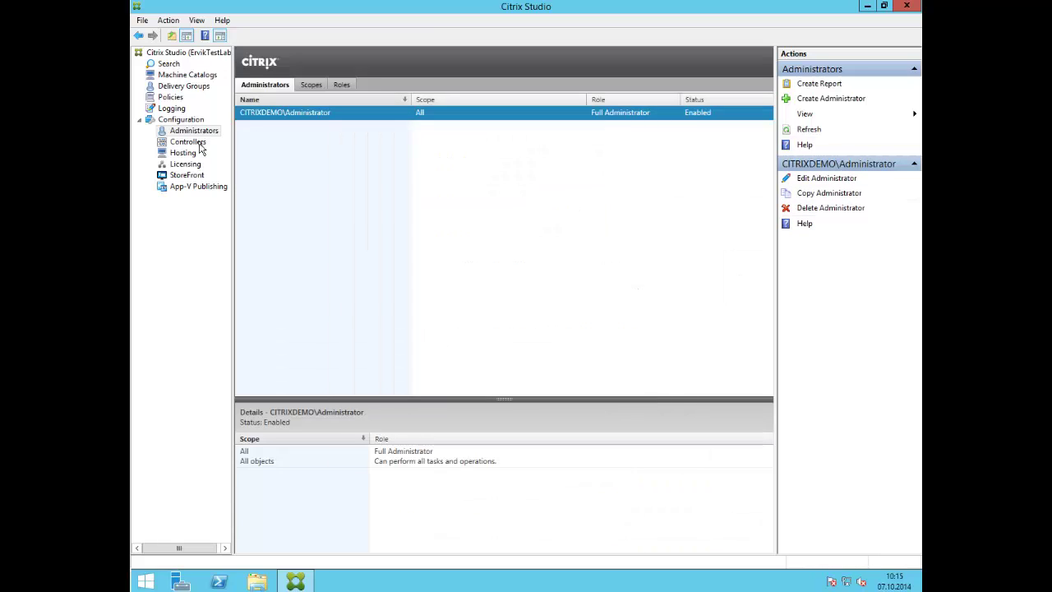
left_click(198, 143)
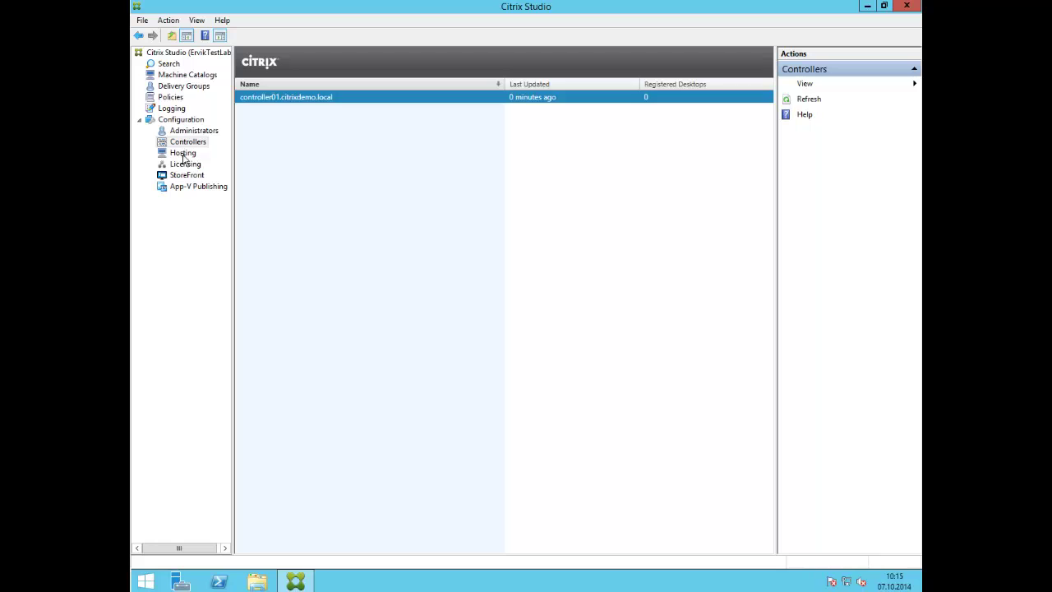
- Inspect the Hosting Add Connection and Resources options, then cancel without adding a connection
left_click(187, 156)
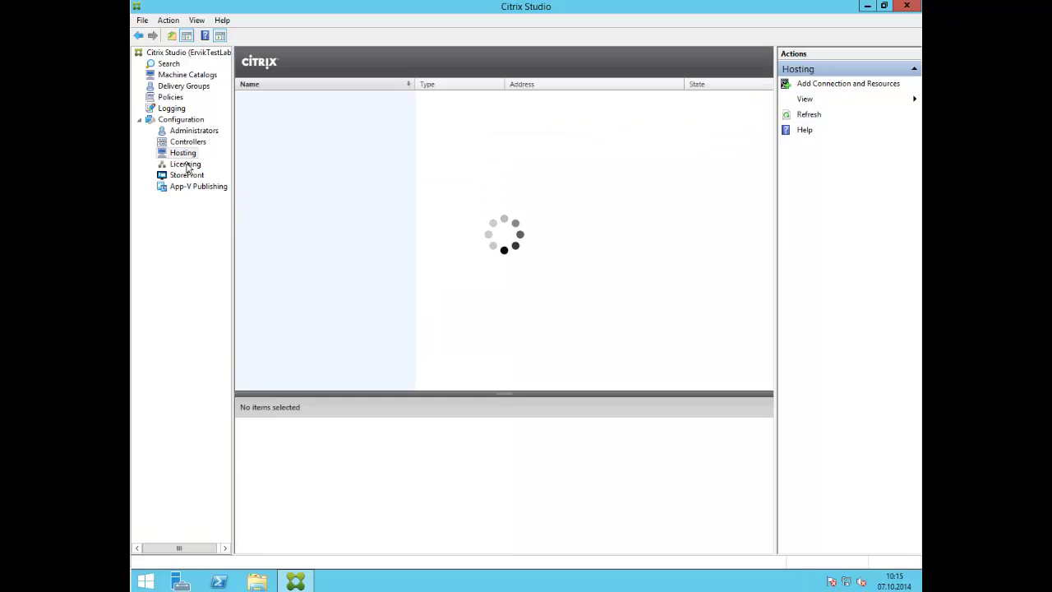
left_click(861, 85)
left_click(549, 180)
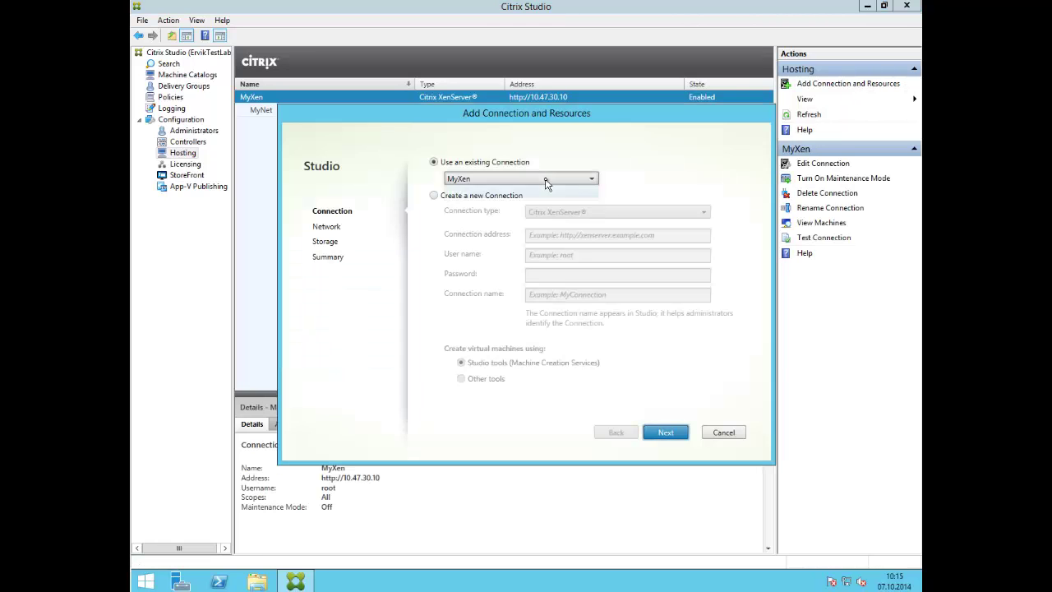
left_click(462, 192)
left_click(470, 196)
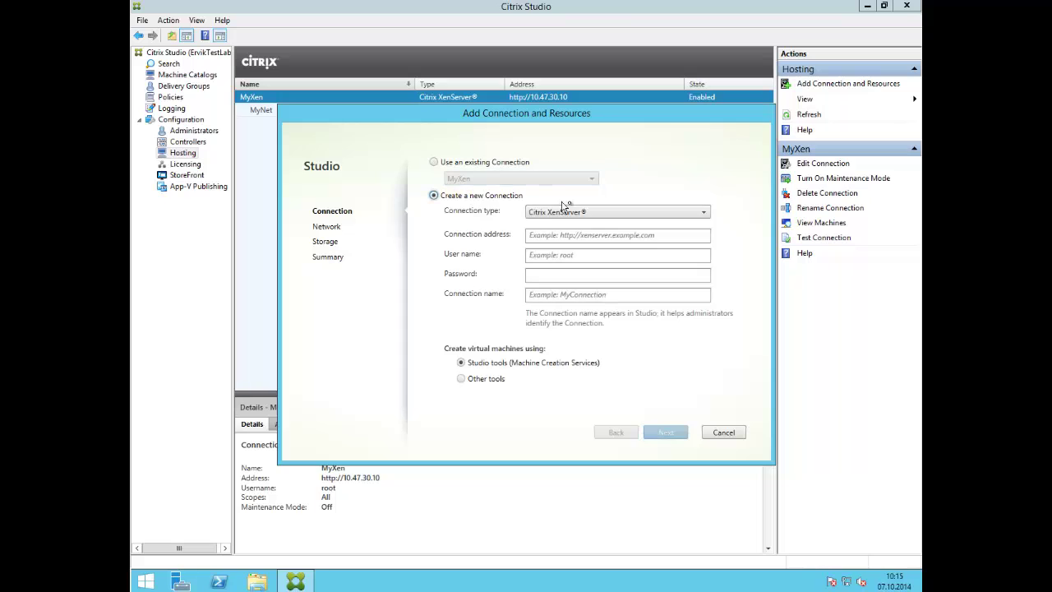
left_click(573, 213)
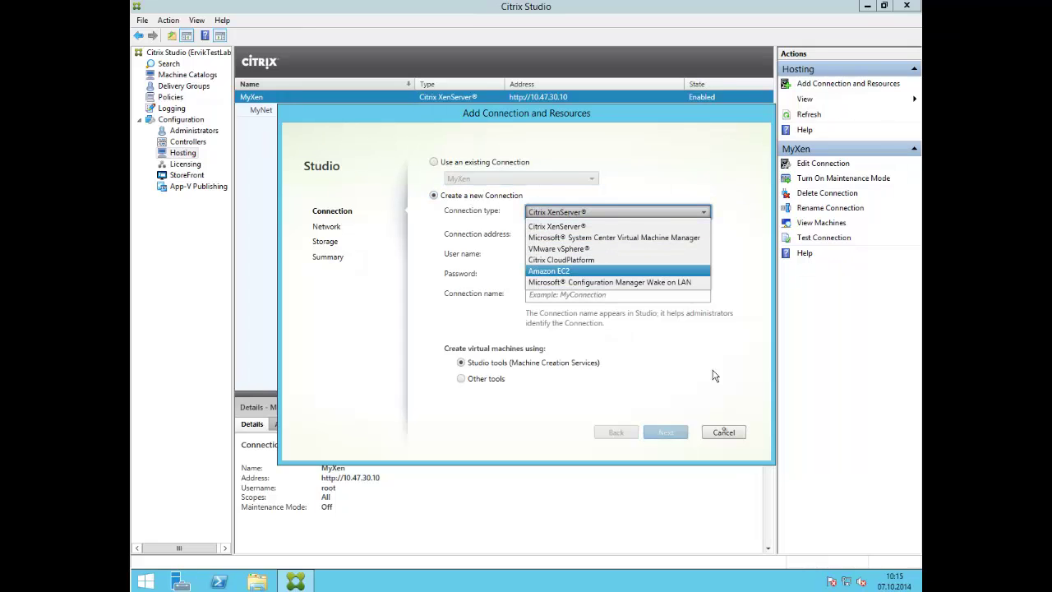
left_click(723, 434)
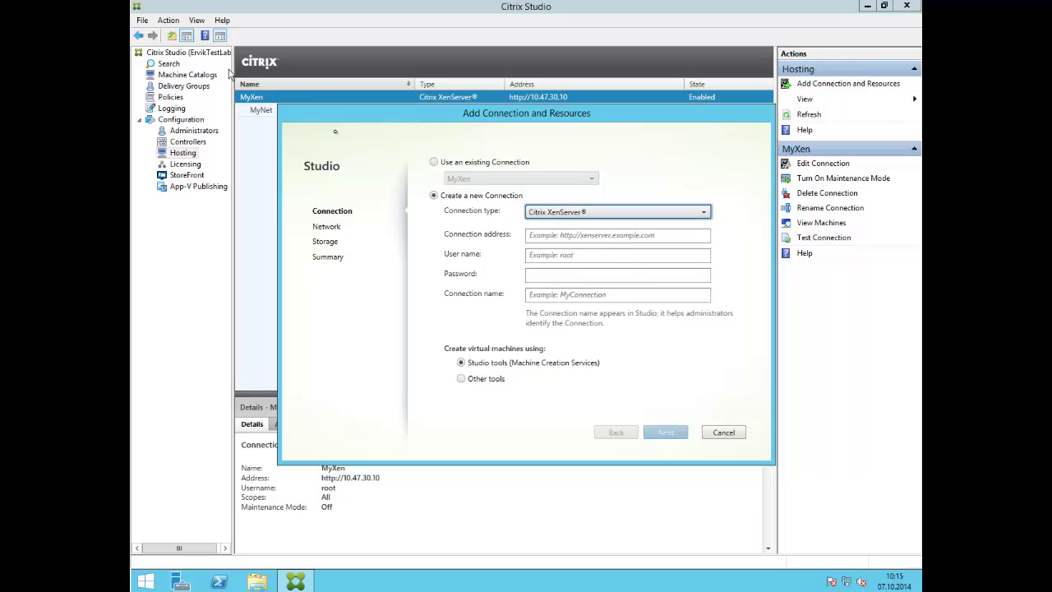
left_click(723, 432)
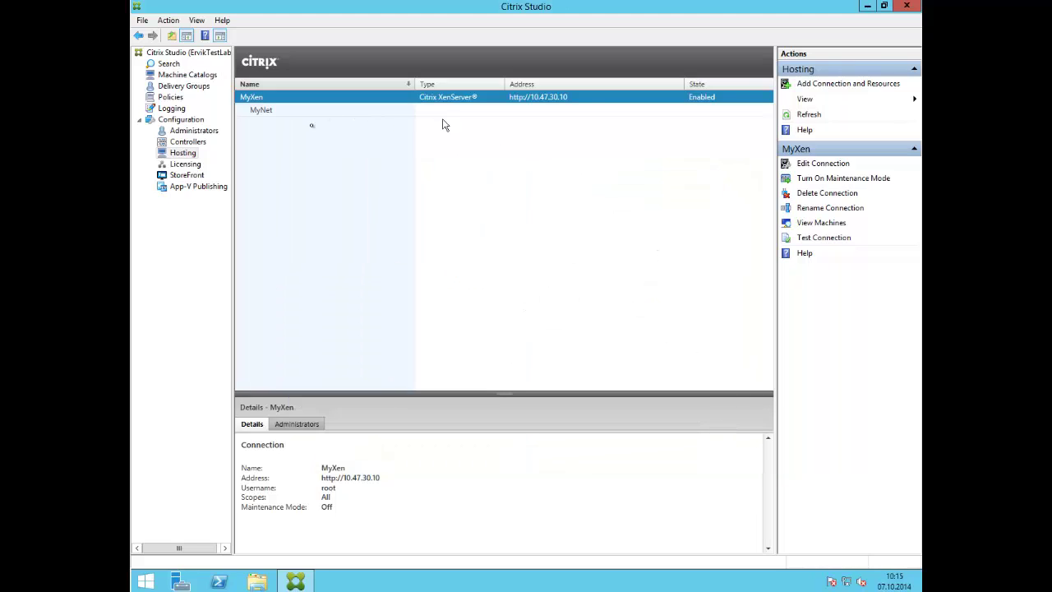
- Review the Licensing and App-V Publishing pages, then return to the ErvikTestLab site overview
left_click(187, 165)
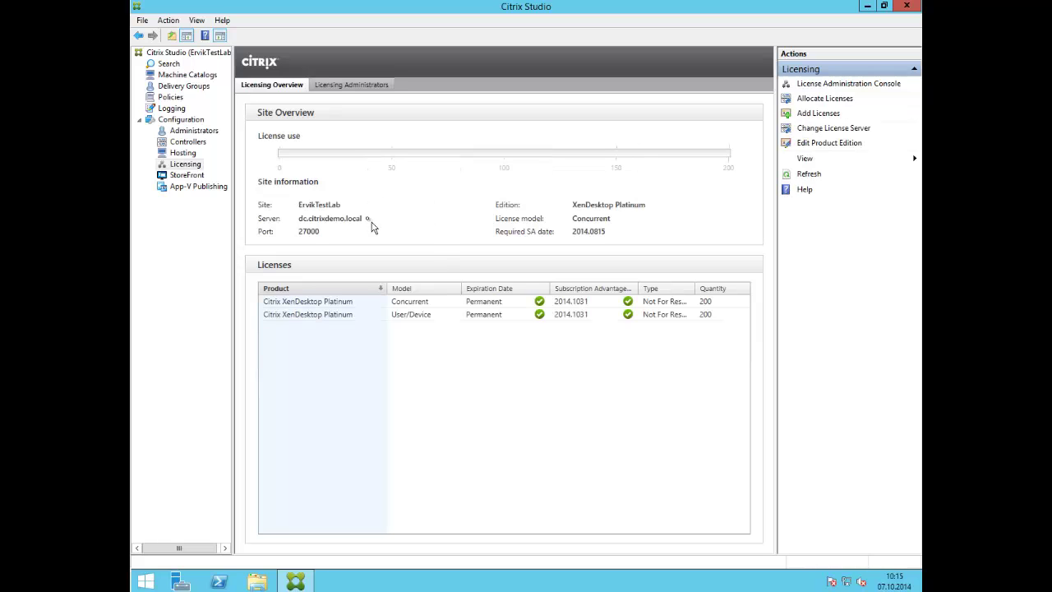
left_click(195, 186)
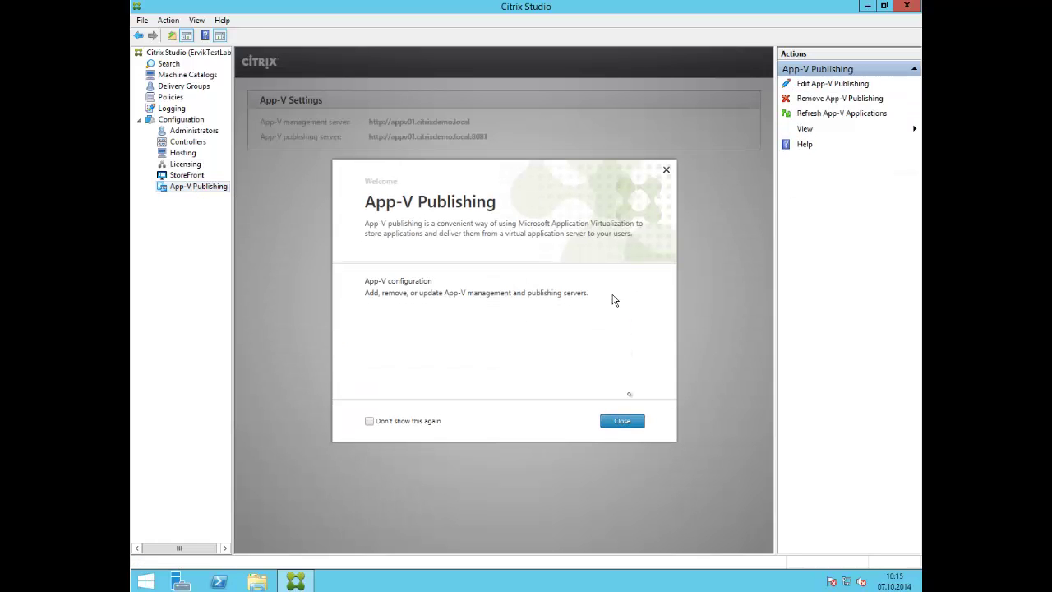
left_click(622, 422)
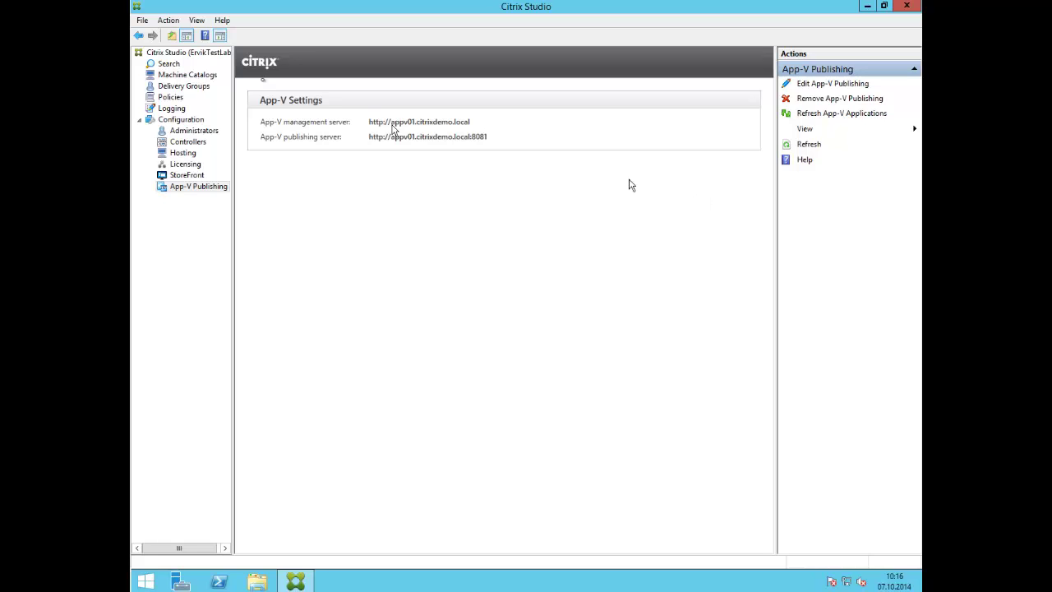
left_click(207, 54)
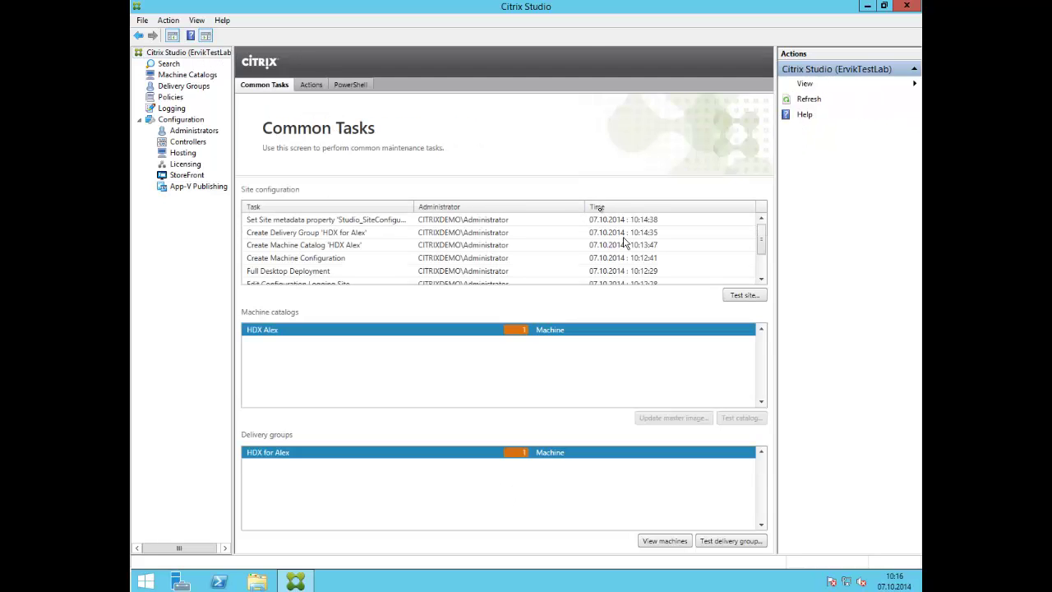